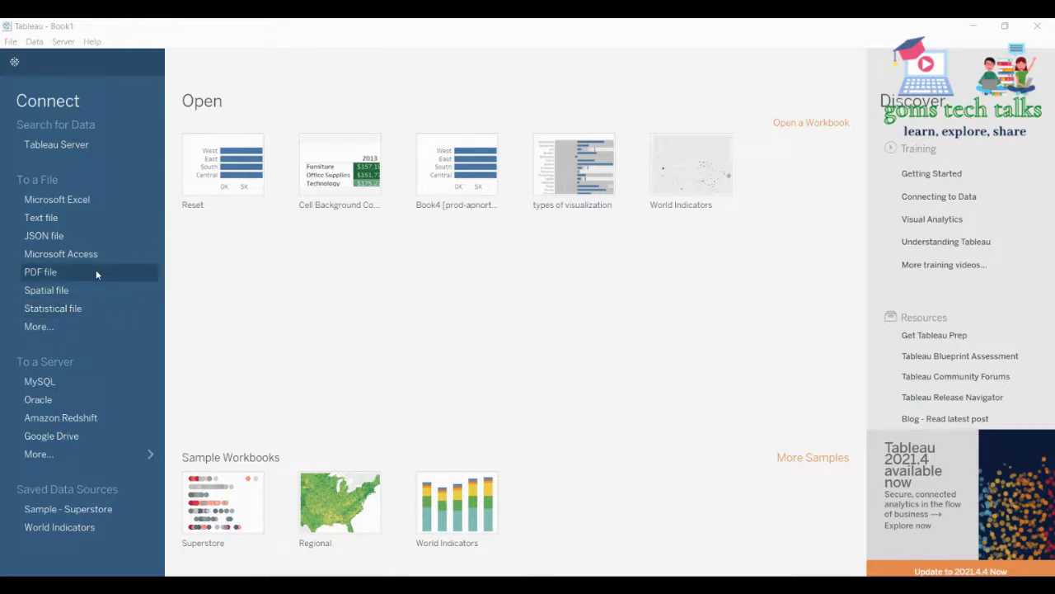
Look at the file chooser for connecting to other file types and close it without choosing a file.
click(44, 325)
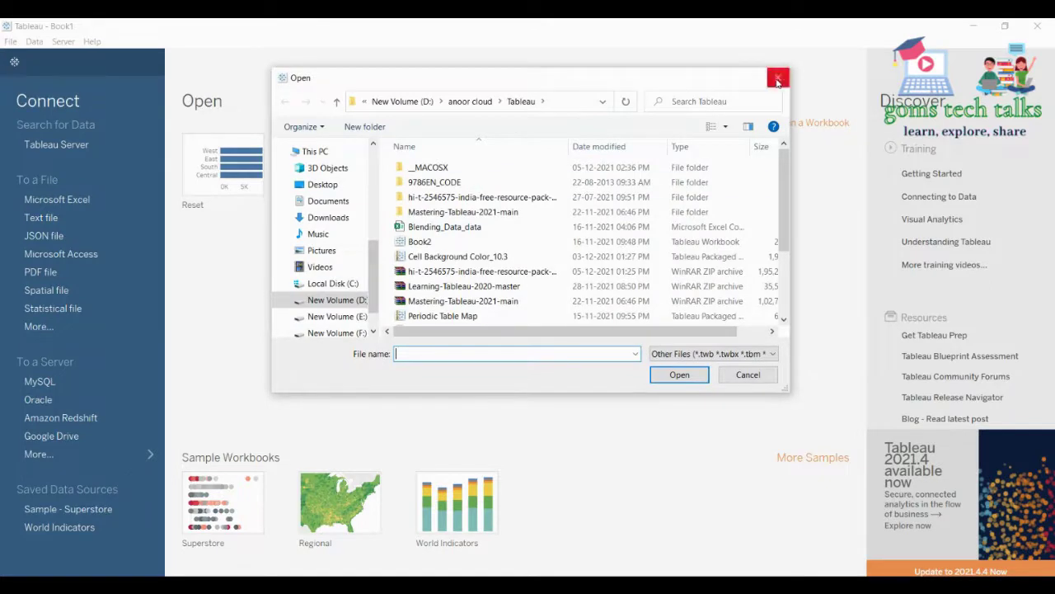
click(776, 78)
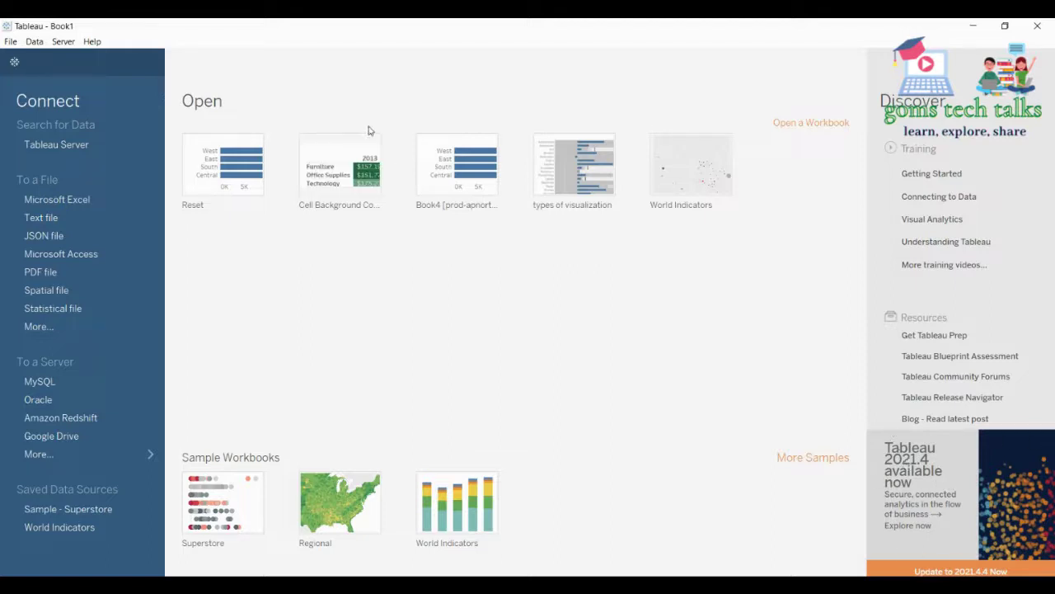
Check the installed Tableau version and edition in the About information.
click(91, 41)
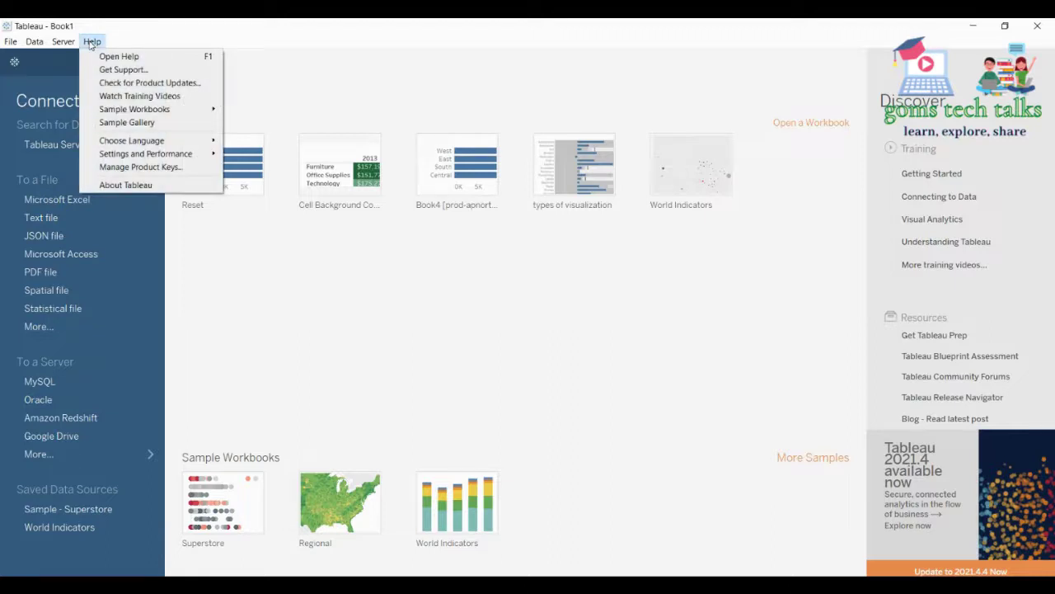
click(663, 96)
click(93, 42)
click(125, 183)
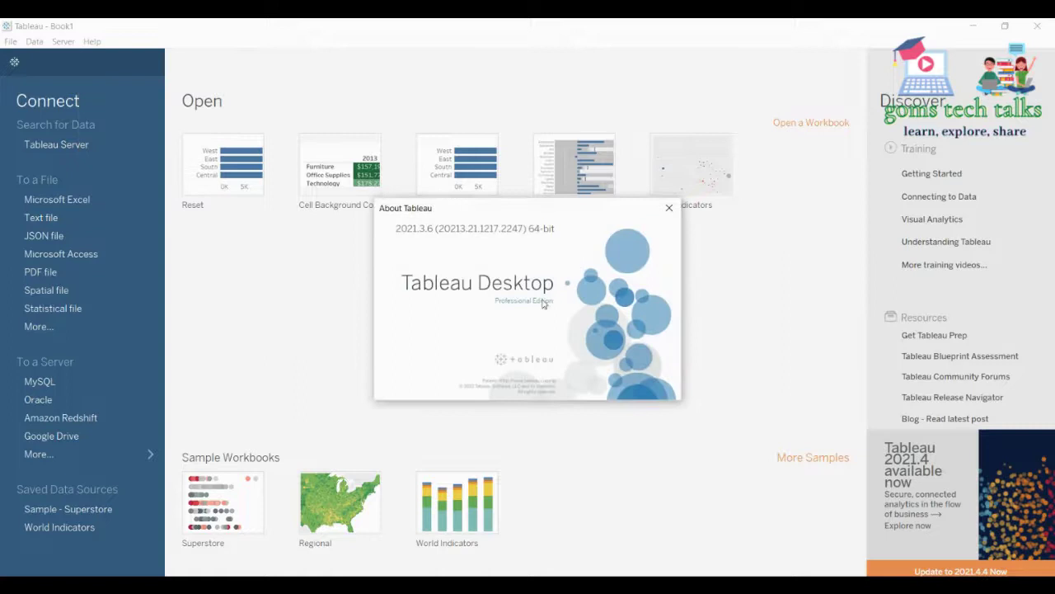
click(405, 240)
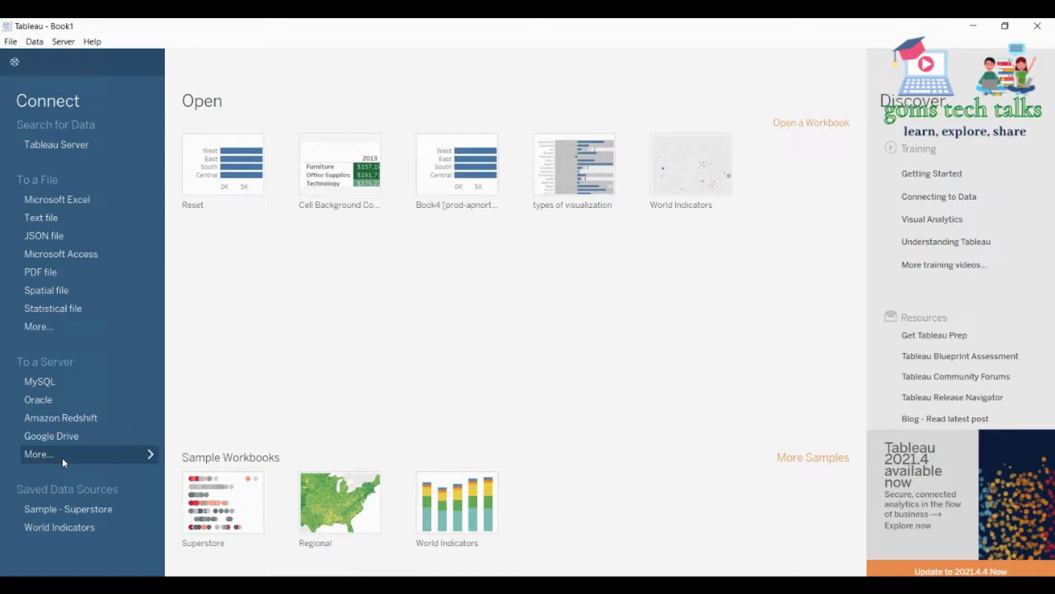
Show the full list of installed and additional server connectors.
click(111, 452)
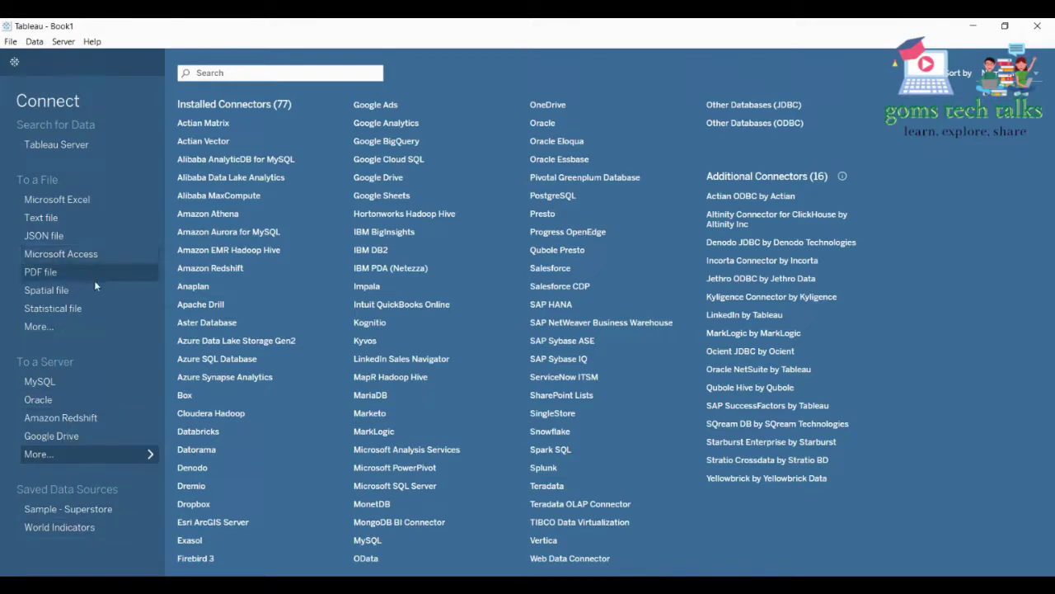
click(77, 203)
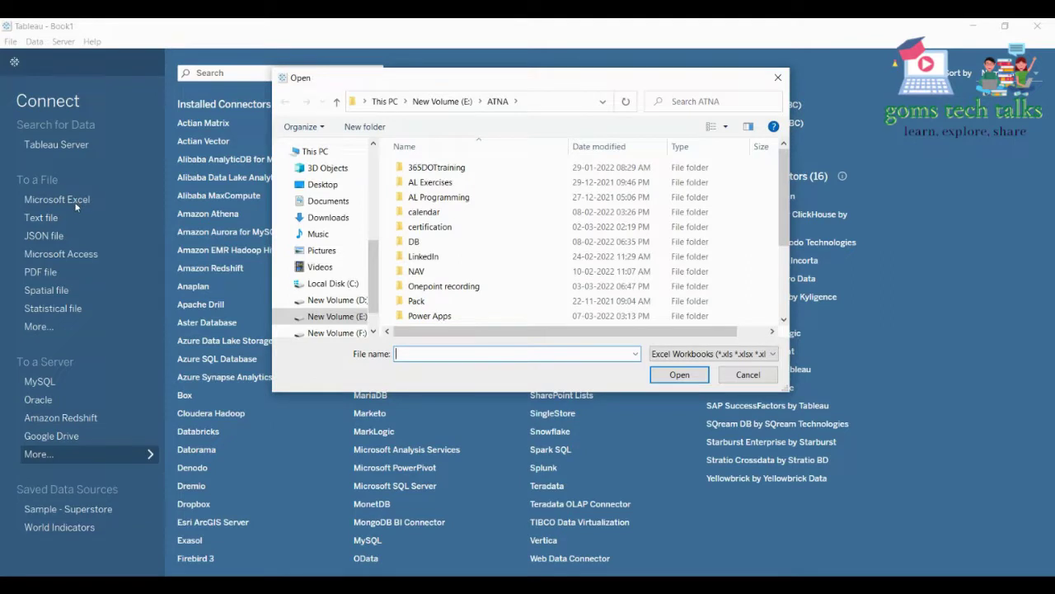
scroll(330, 280, down, 1)
click(336, 294)
scroll(487, 194, down, 3)
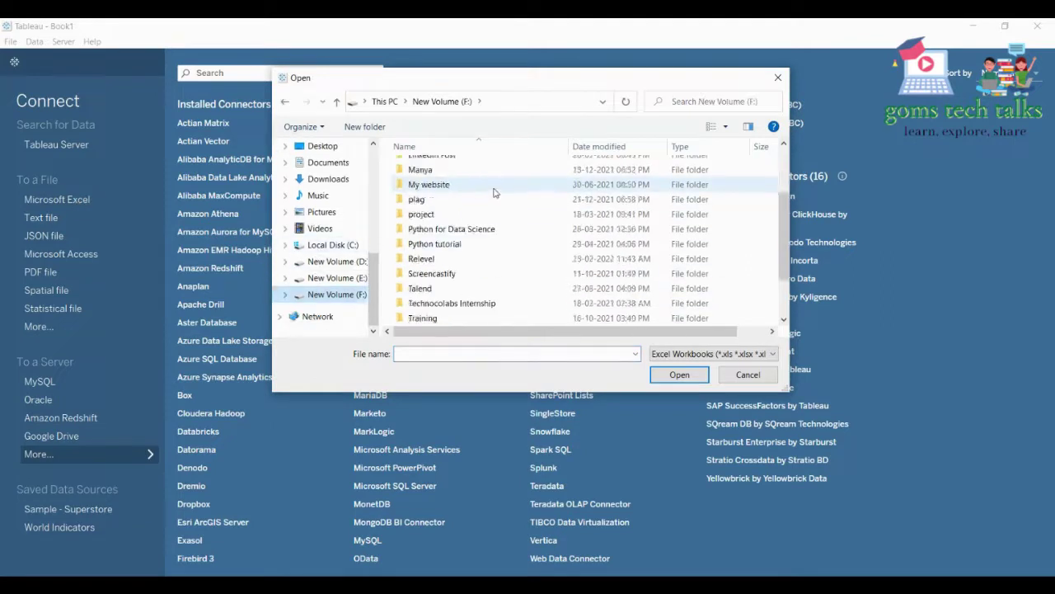
double_click(429, 319)
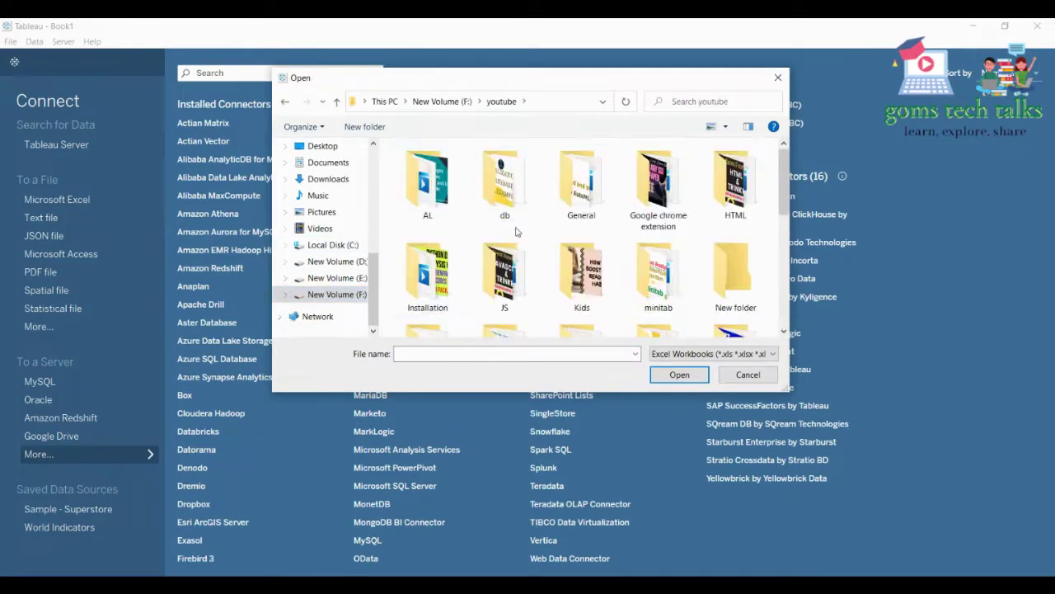
scroll(599, 242, down, 5)
scroll(600, 242, up, 2)
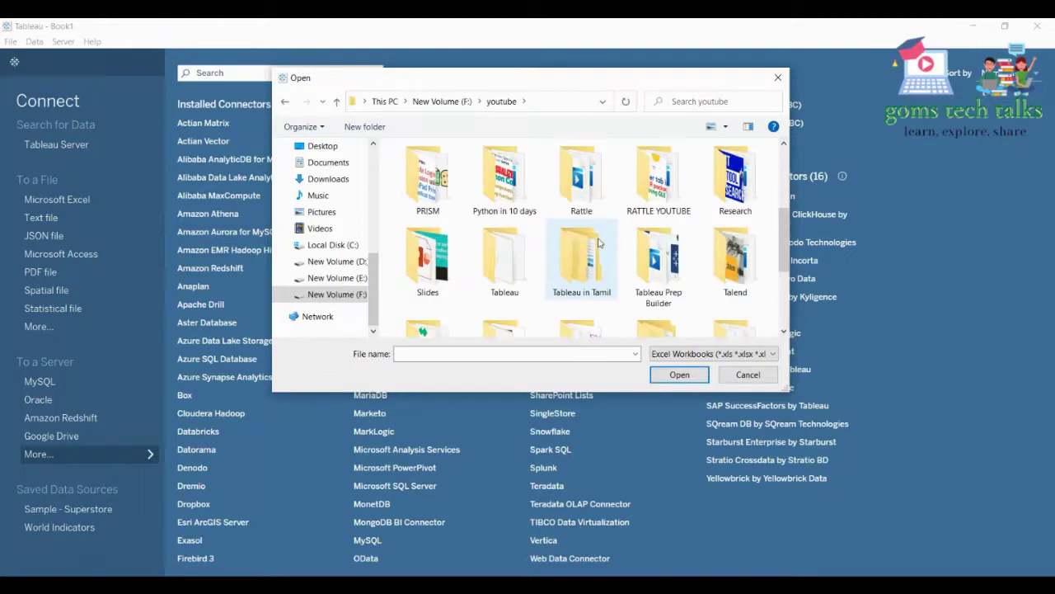
scroll(599, 243, down, 1)
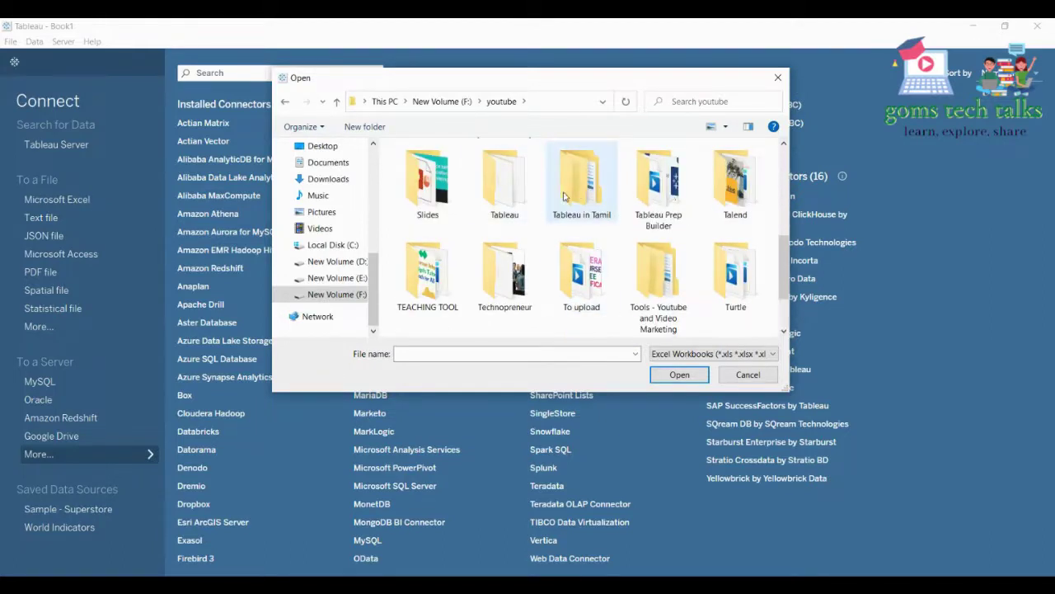
double_click(501, 188)
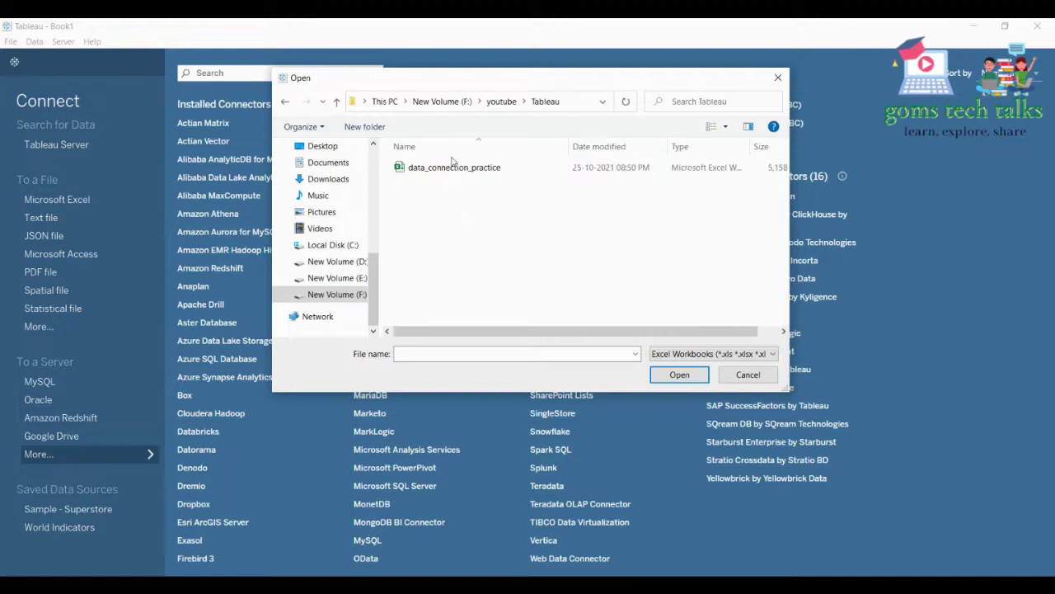
click(465, 166)
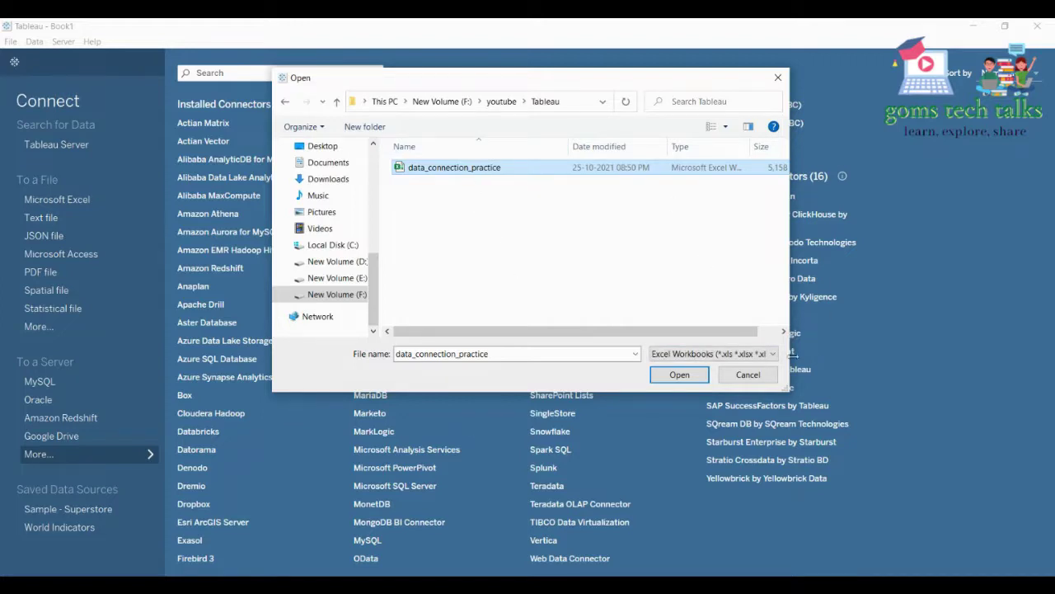
click(766, 373)
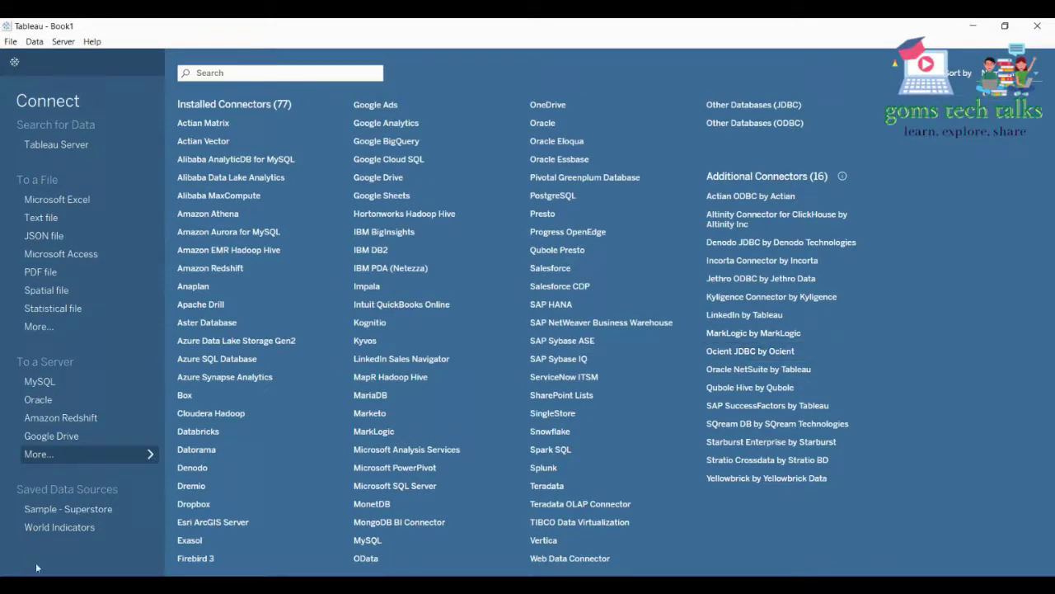
Connect to the saved Sample - Superstore data source.
click(83, 513)
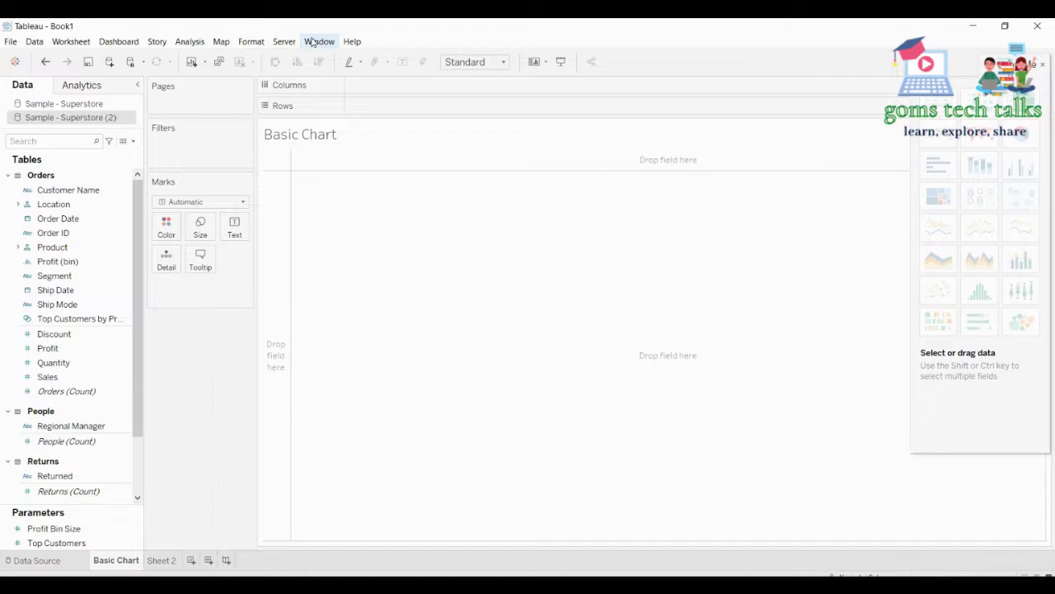
click(11, 42)
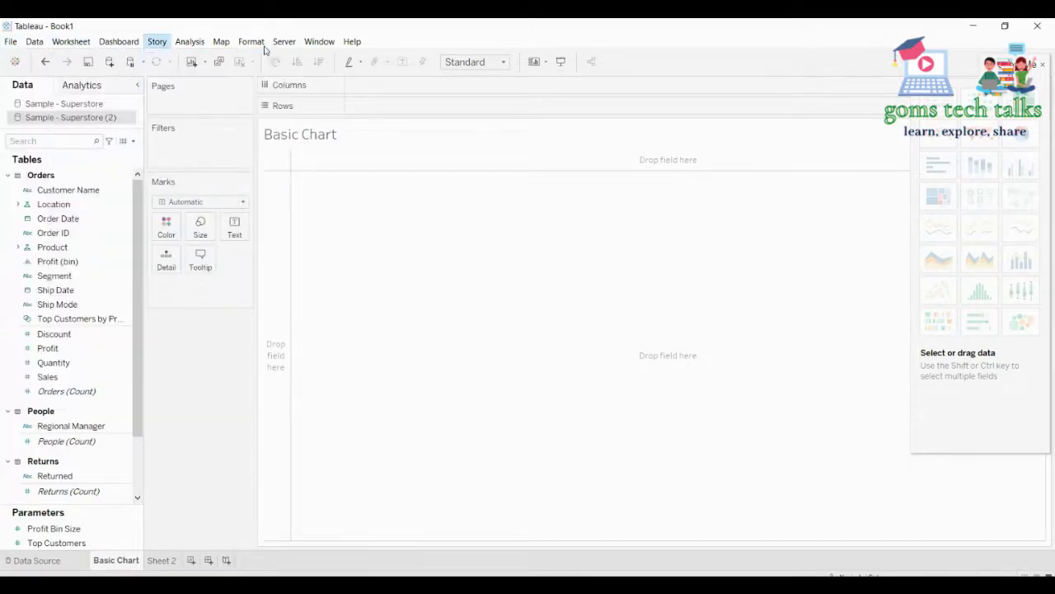
click(191, 154)
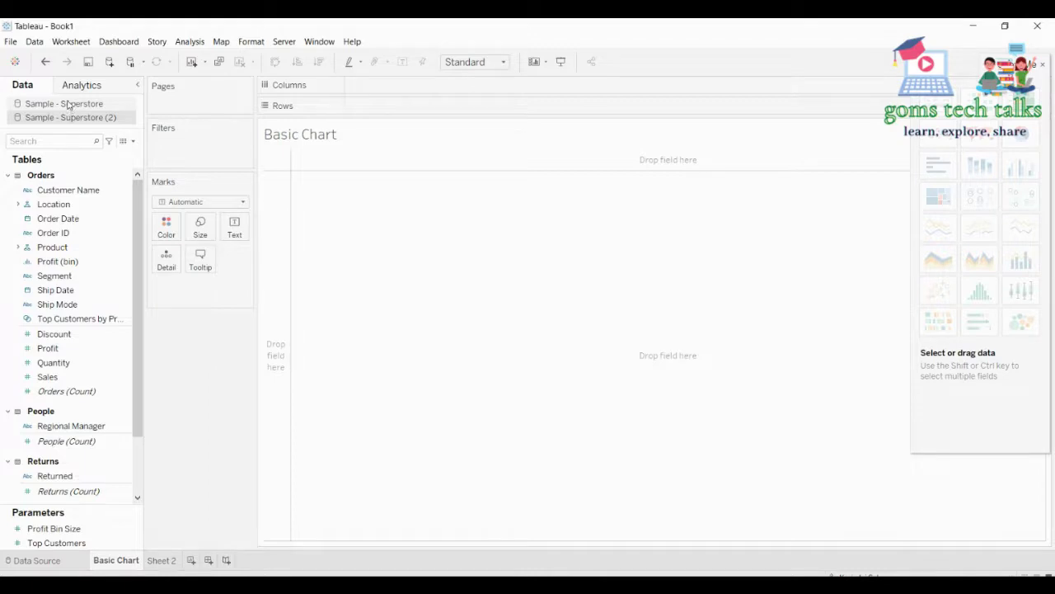
Switch between the Sample - Superstore and Sample - Superstore (2) data sources and look at the options available for the second one.
click(68, 108)
click(70, 119)
click(71, 106)
click(71, 120)
click(71, 105)
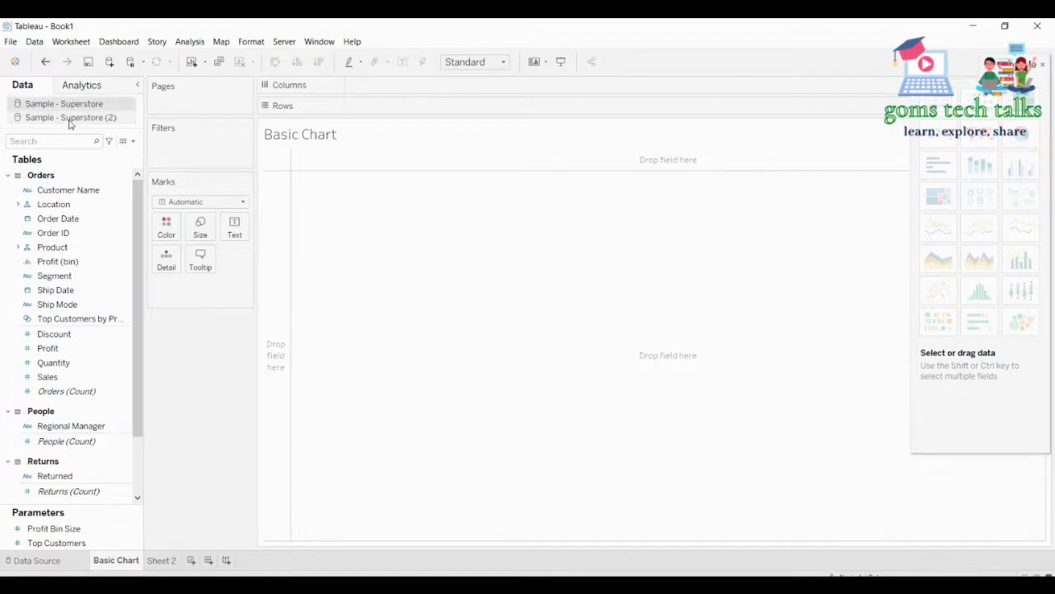
click(71, 120)
right_click(72, 120)
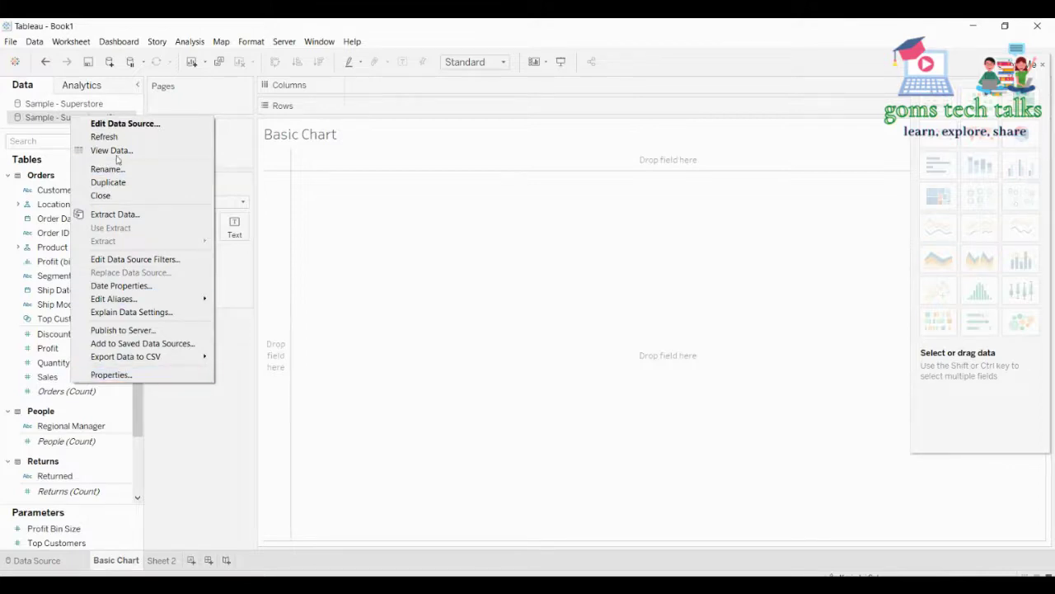
View the underlying rows of the Sample - Superstore data source in an enlarged data window and close it.
click(100, 110)
right_click(100, 112)
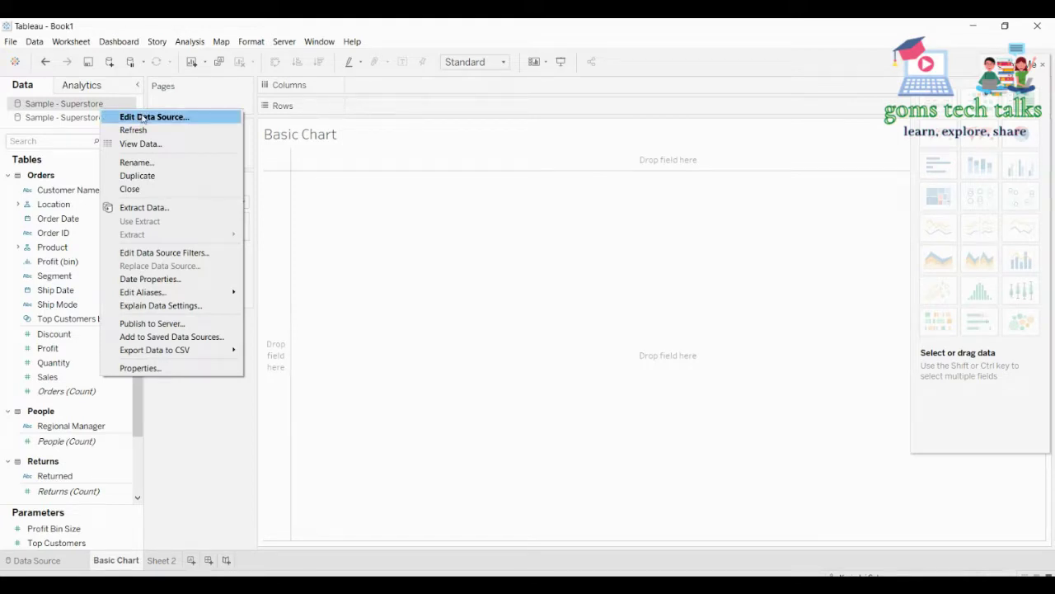
click(140, 143)
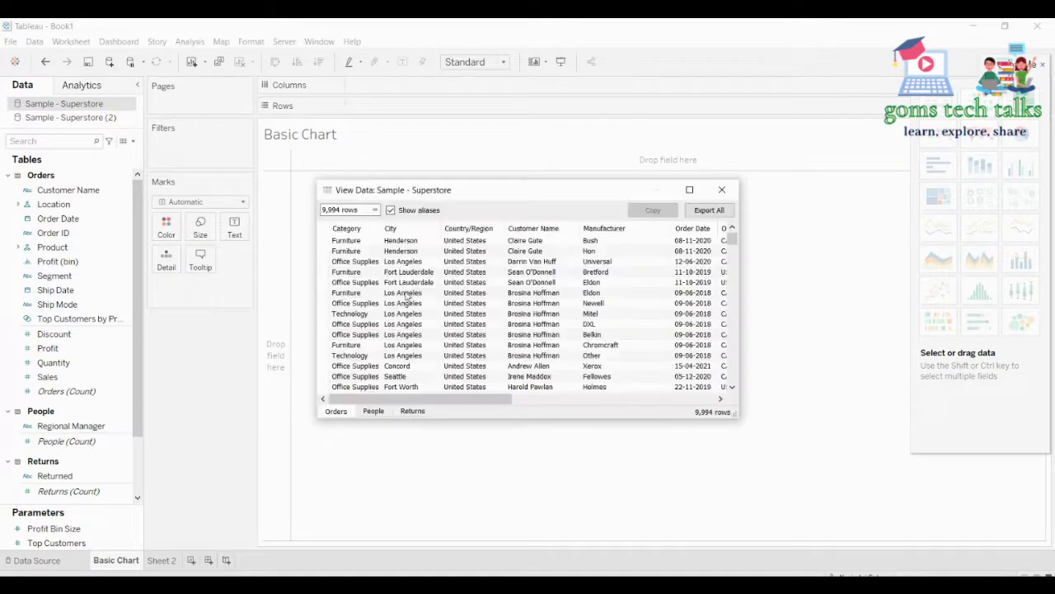
drag(739, 418, 954, 427)
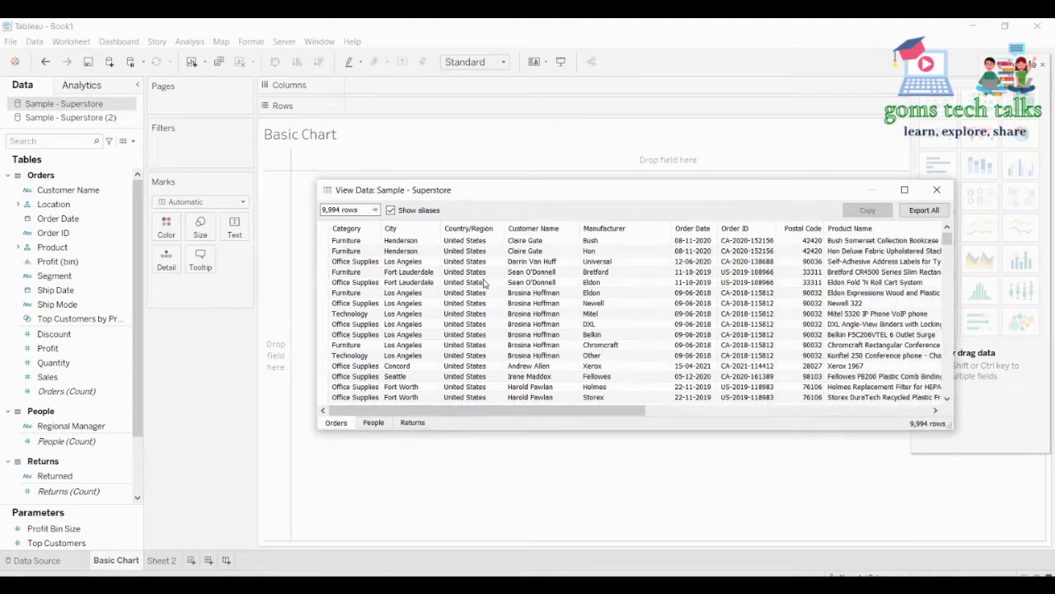
click(937, 189)
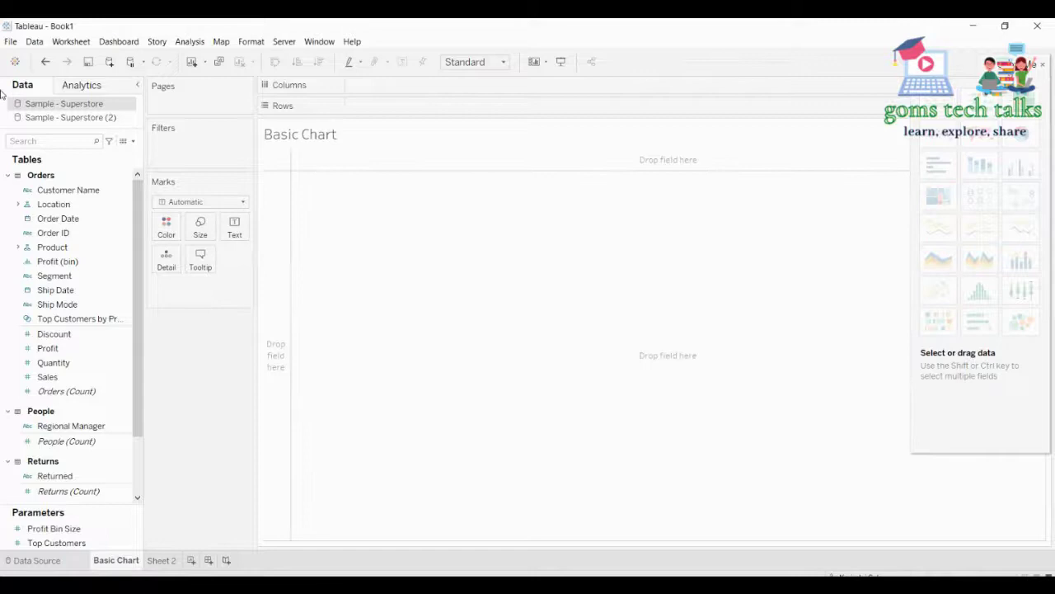
Collapse the Orders, People and Returns tables in the Sample - Superstore field list.
click(9, 174)
click(16, 223)
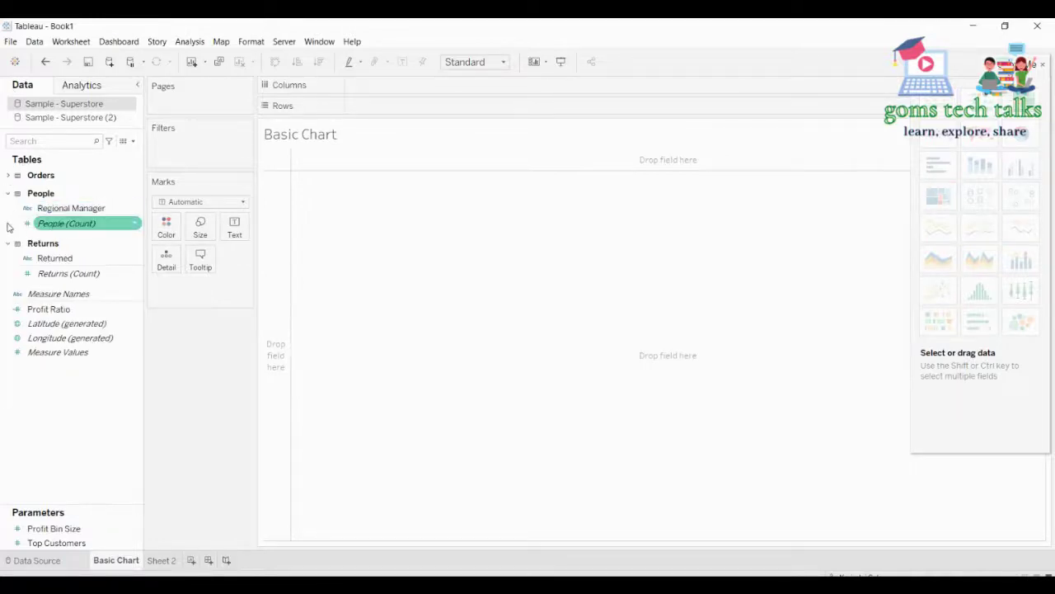
click(8, 192)
click(8, 211)
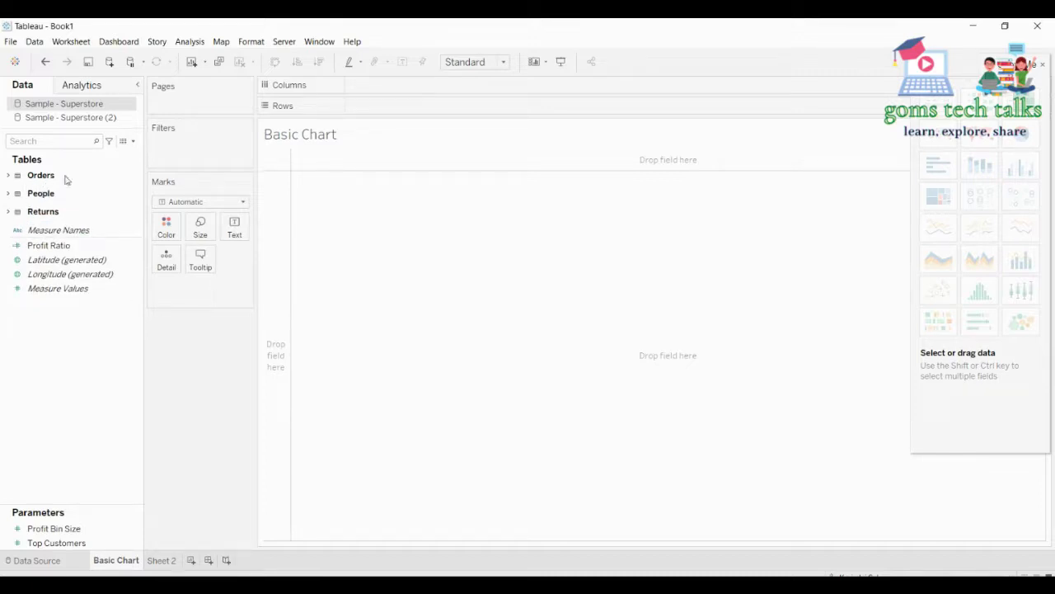
Expand the Orders and People tables and examine their dimension and measure fields.
click(9, 176)
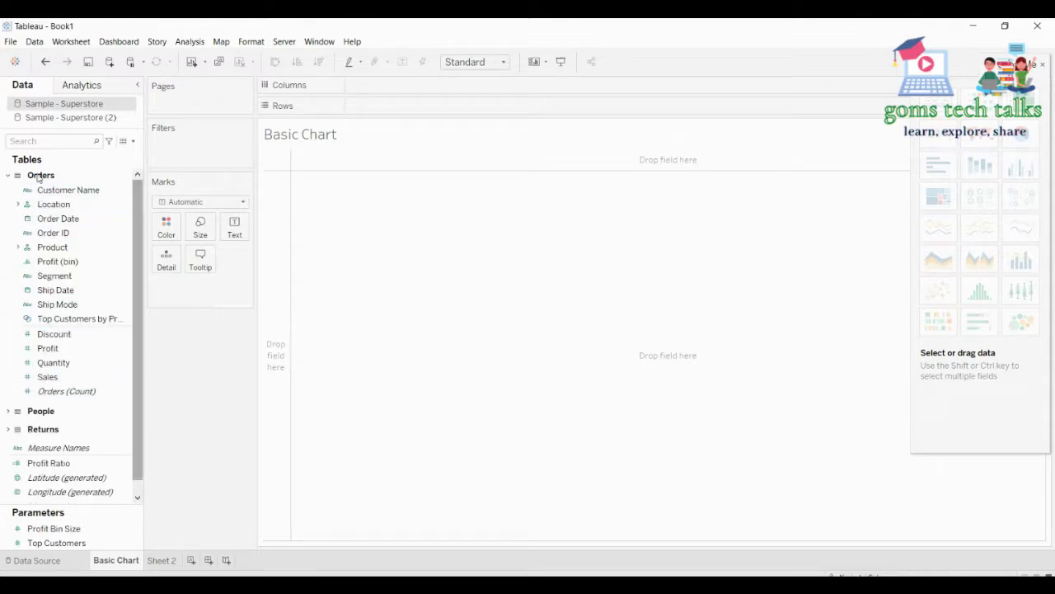
click(74, 191)
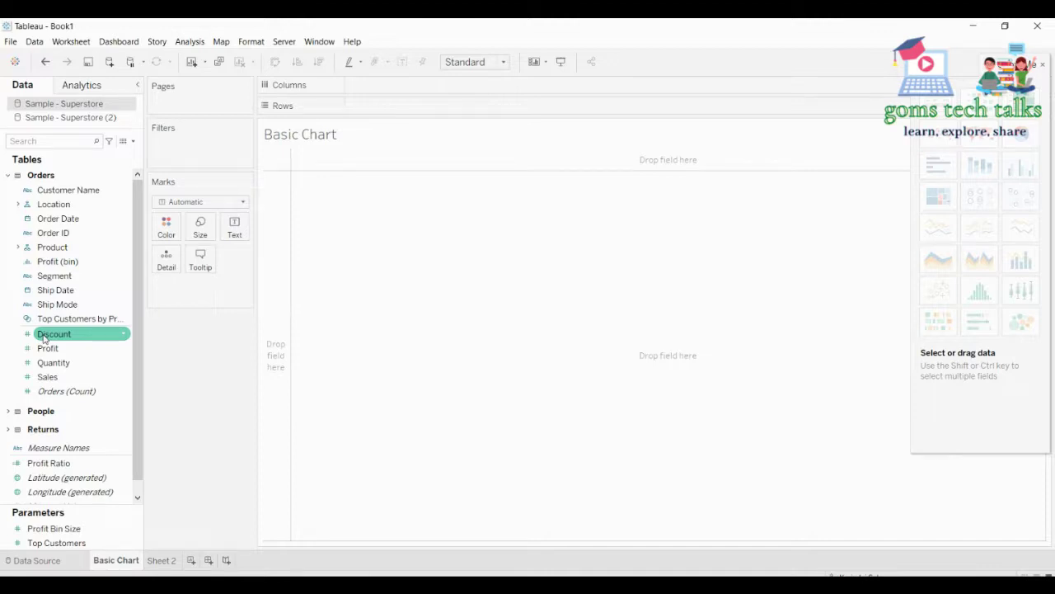
scroll(10, 396, down, 1)
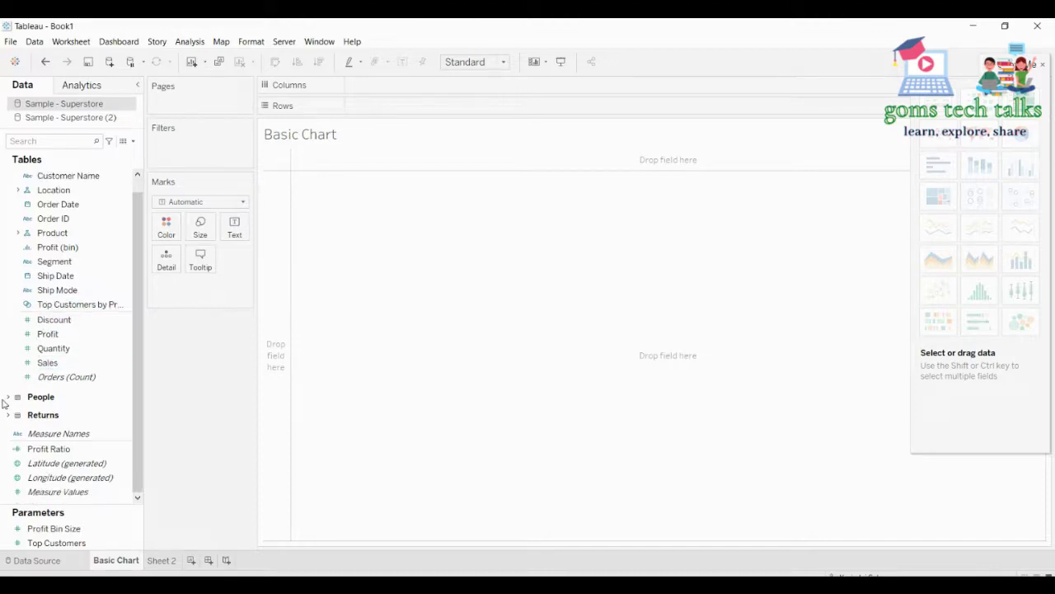
click(7, 397)
scroll(16, 387, down, 2)
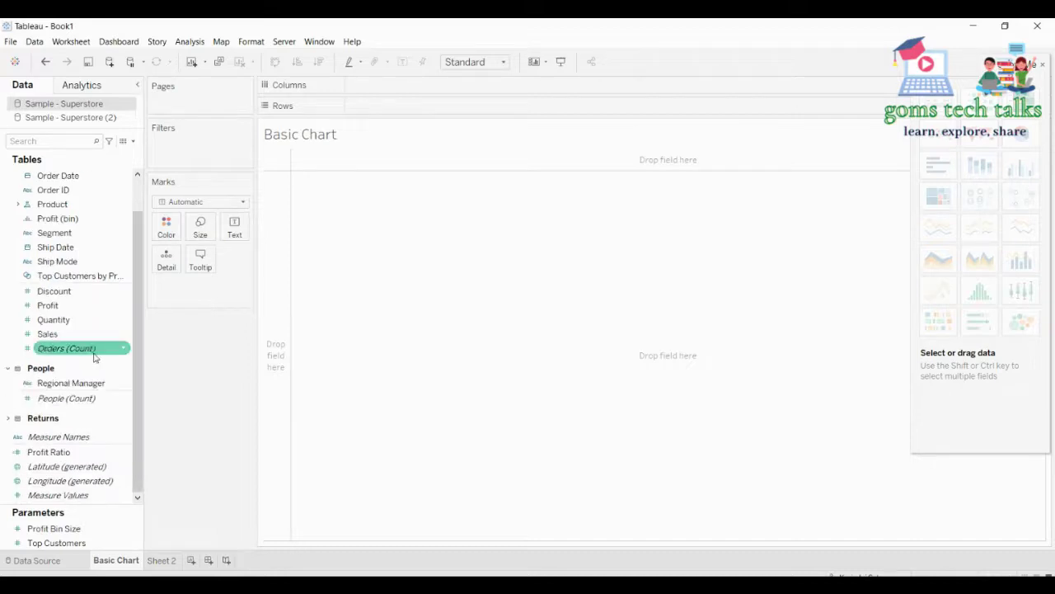
click(10, 420)
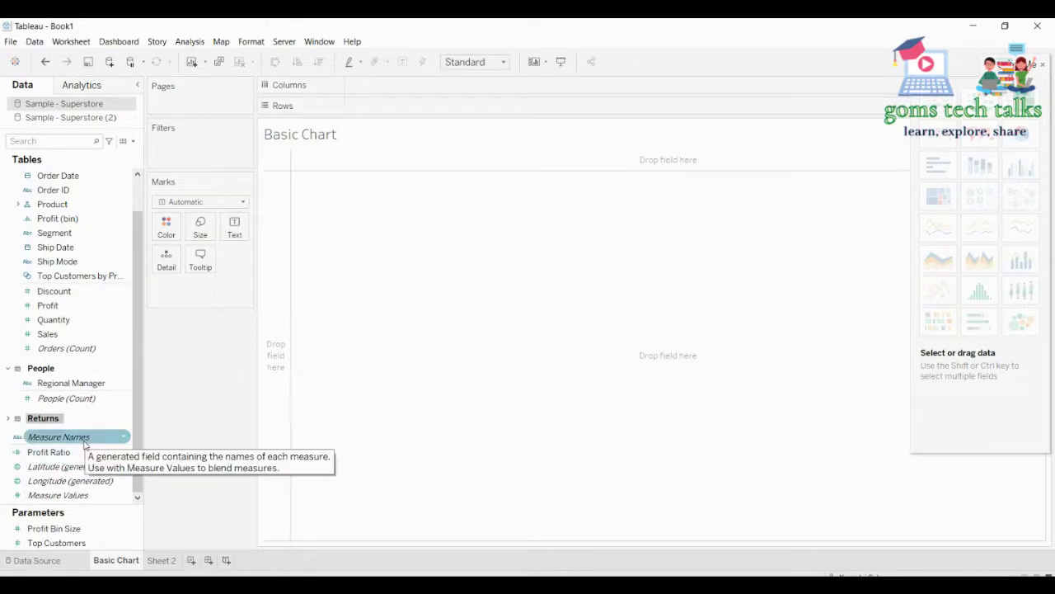
scroll(83, 433, up, 3)
Move the Pages shelf into a separate column beside Filters and return it to its place above Filters.
drag(189, 82, 280, 130)
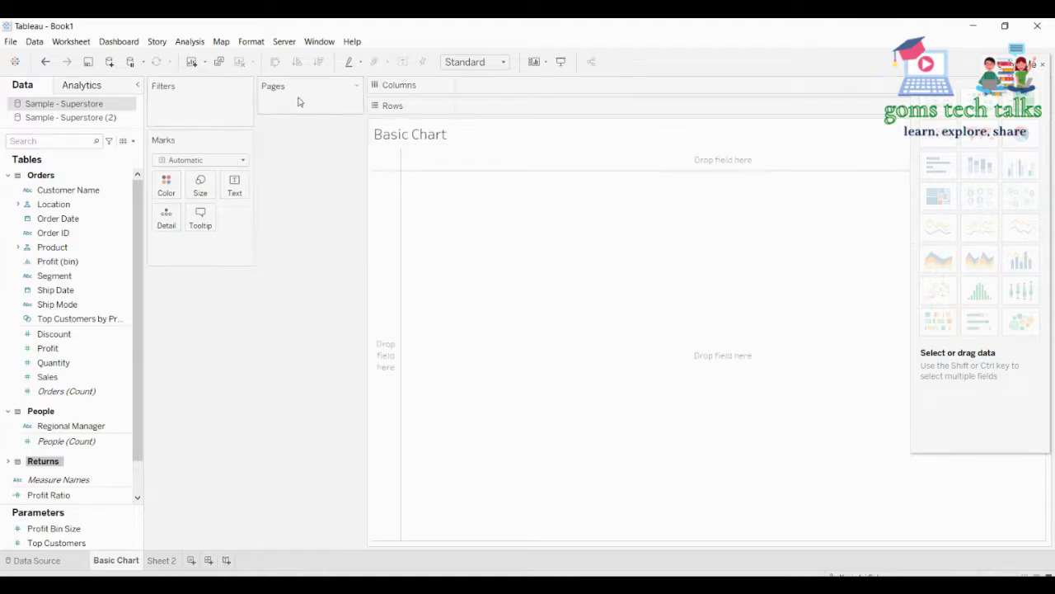
drag(301, 92, 164, 82)
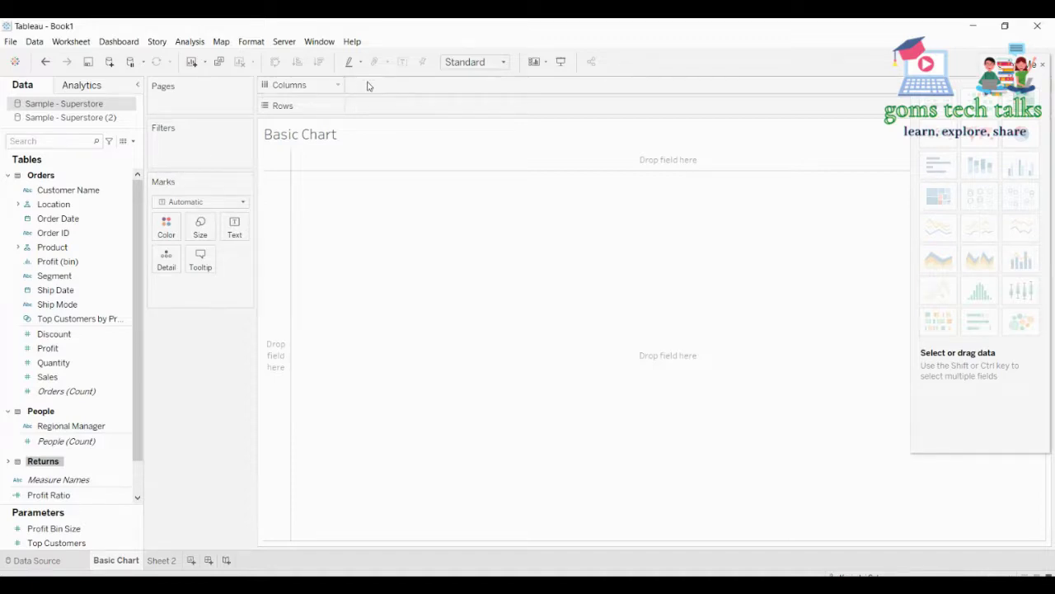
mouse_move(52, 233)
mouse_down()
mouse_move(101, 233)
mouse_move(39, 228)
mouse_move(56, 235)
mouse_up()
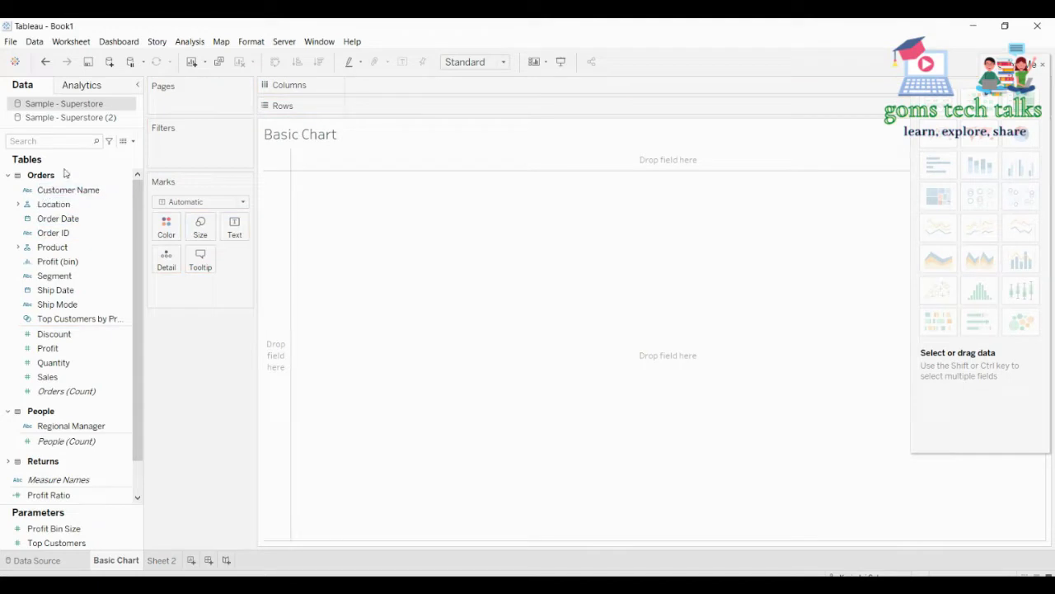
click(89, 207)
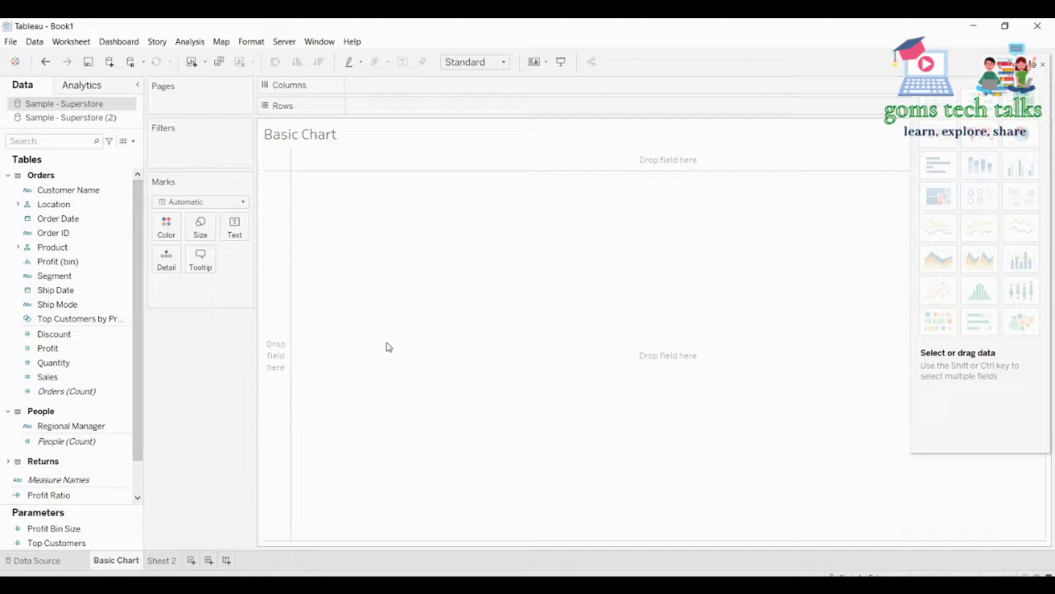
Move the floating Show Me chart palette slightly up toward the worksheet's upper corner.
mouse_move(997, 72)
mouse_down()
mouse_move(569, 174)
mouse_move(1011, 89)
mouse_move(1003, 59)
mouse_up()
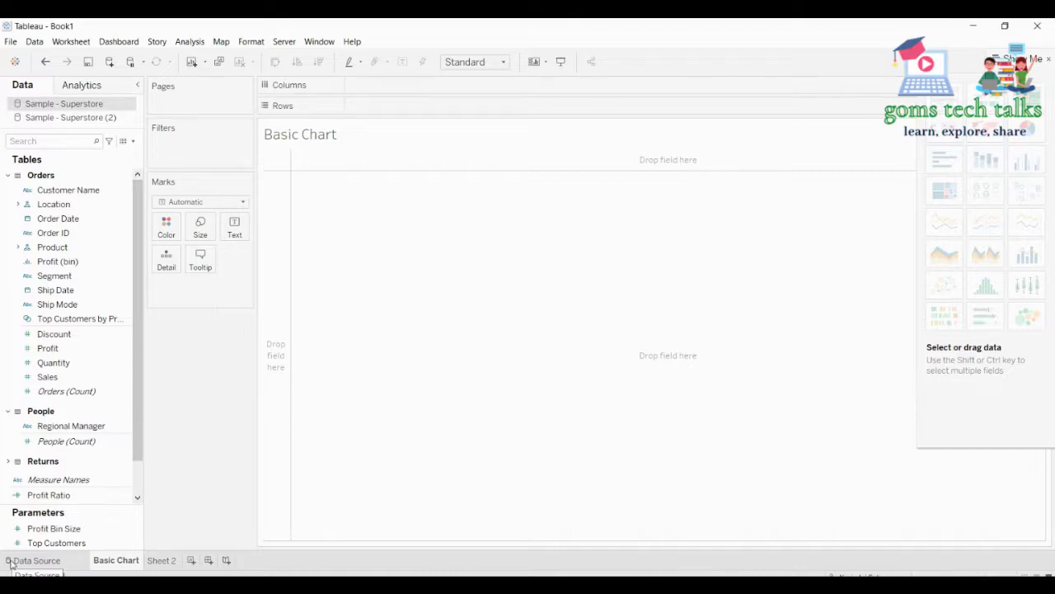
Preview the People, Returns and Orders tables on the data source page and enlarge the Orders data preview.
click(25, 563)
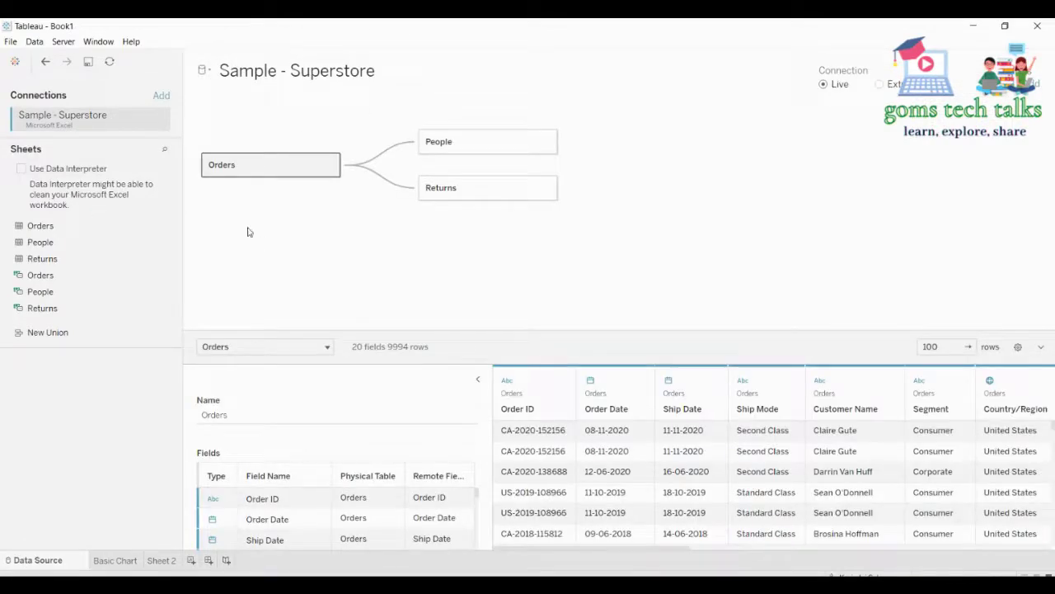
click(465, 152)
click(469, 187)
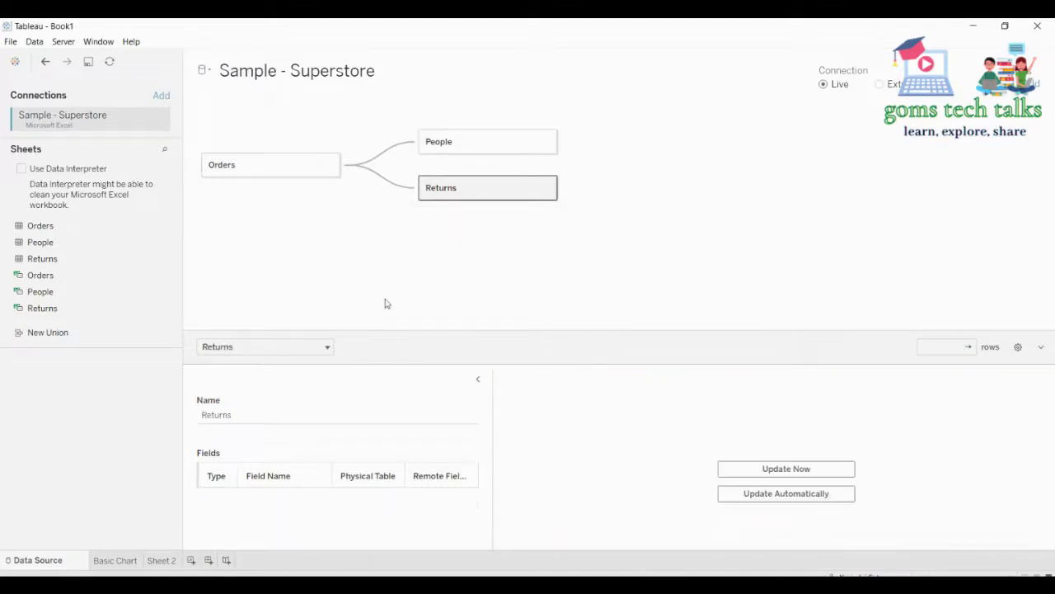
click(223, 169)
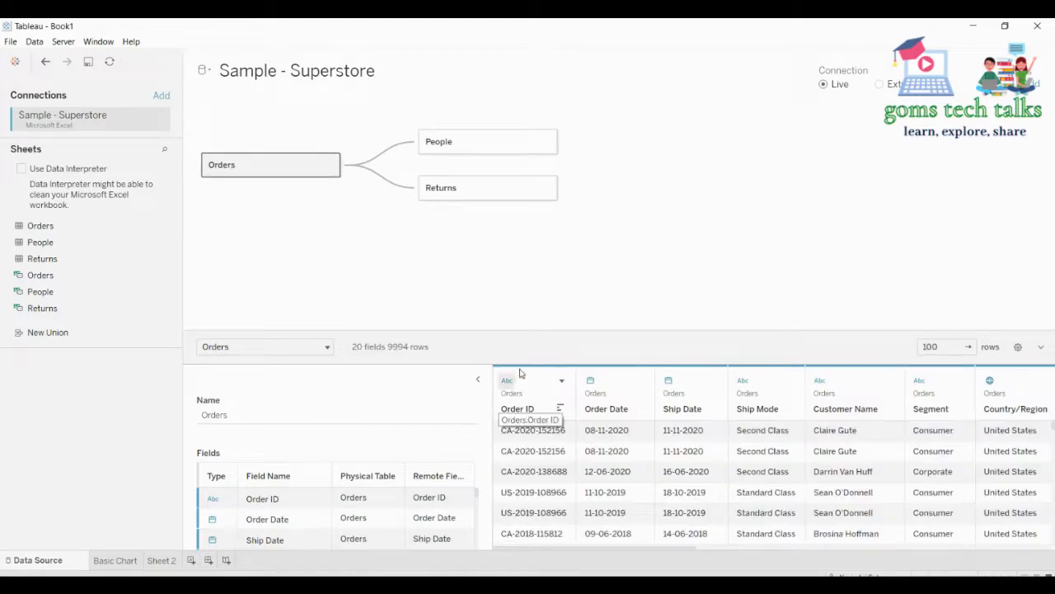
drag(533, 331, 542, 193)
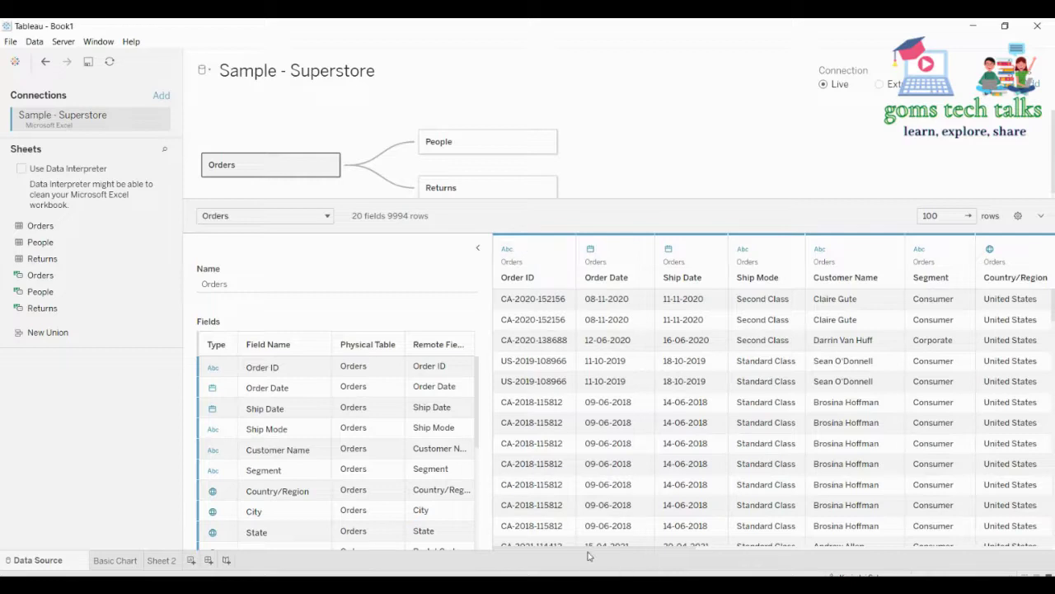
Examine the data type and geographic role choices for Order ID and the data type choices for Order Date.
drag(589, 548, 344, 547)
click(507, 251)
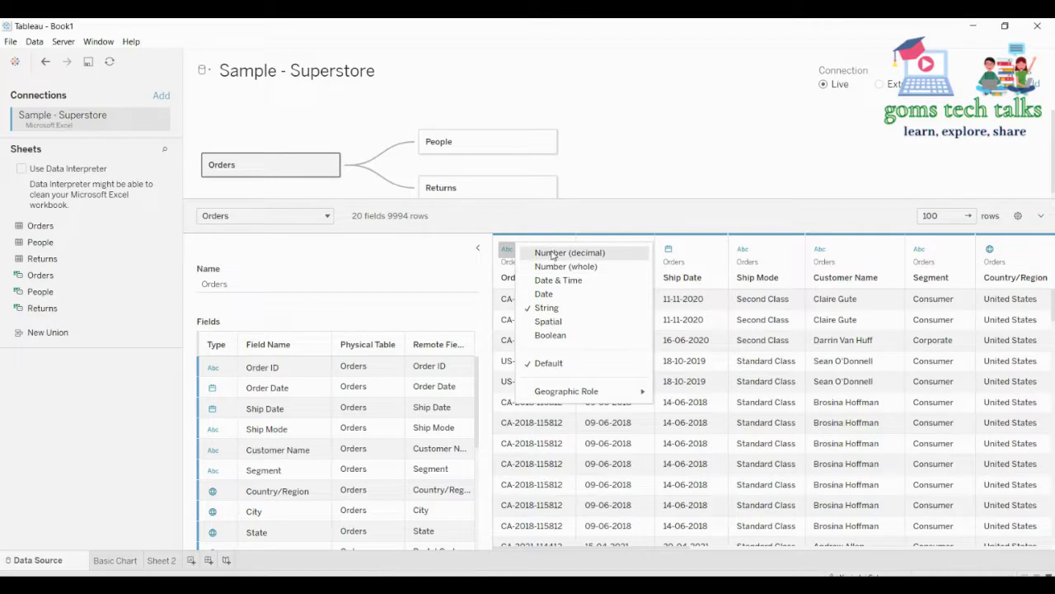
mouse_move(544, 395)
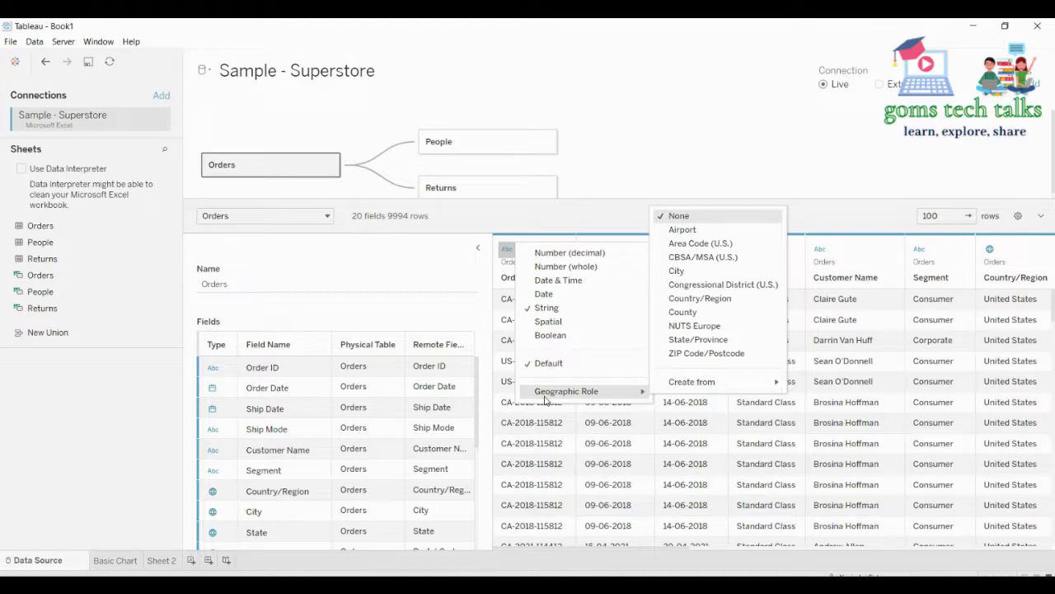
click(613, 178)
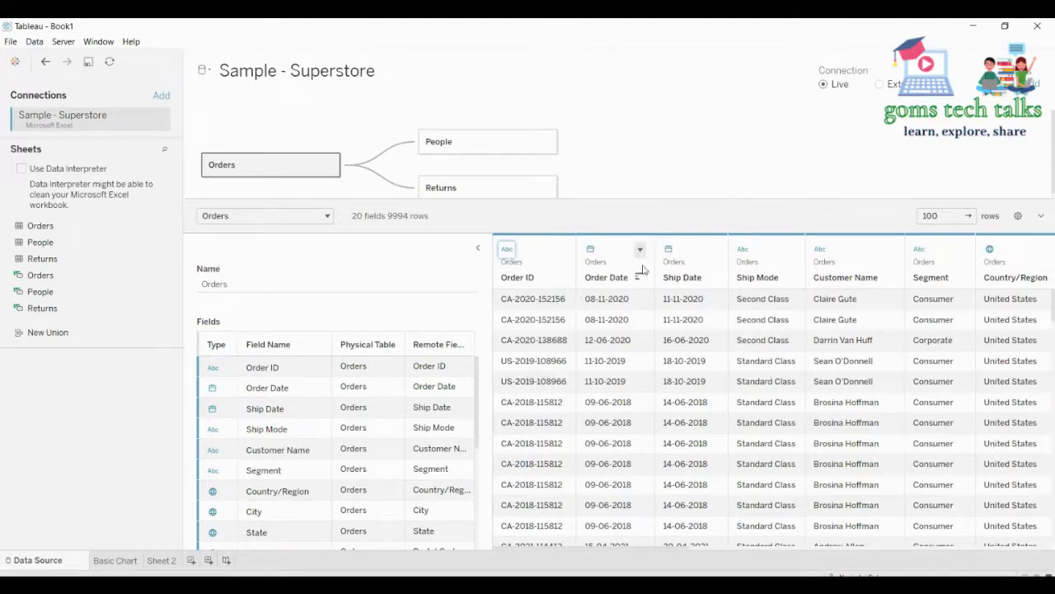
click(590, 250)
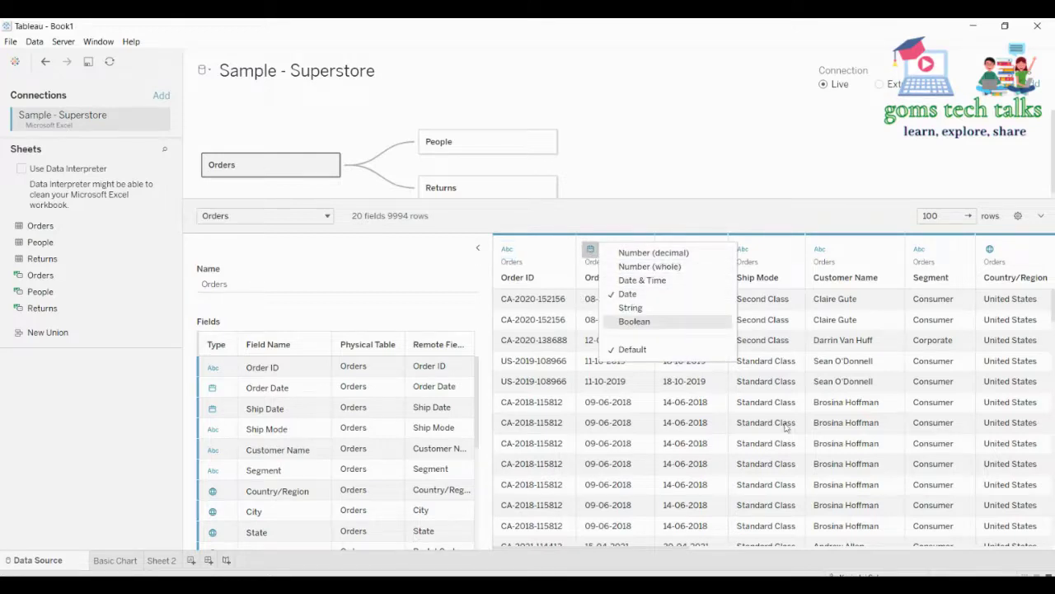
click(766, 187)
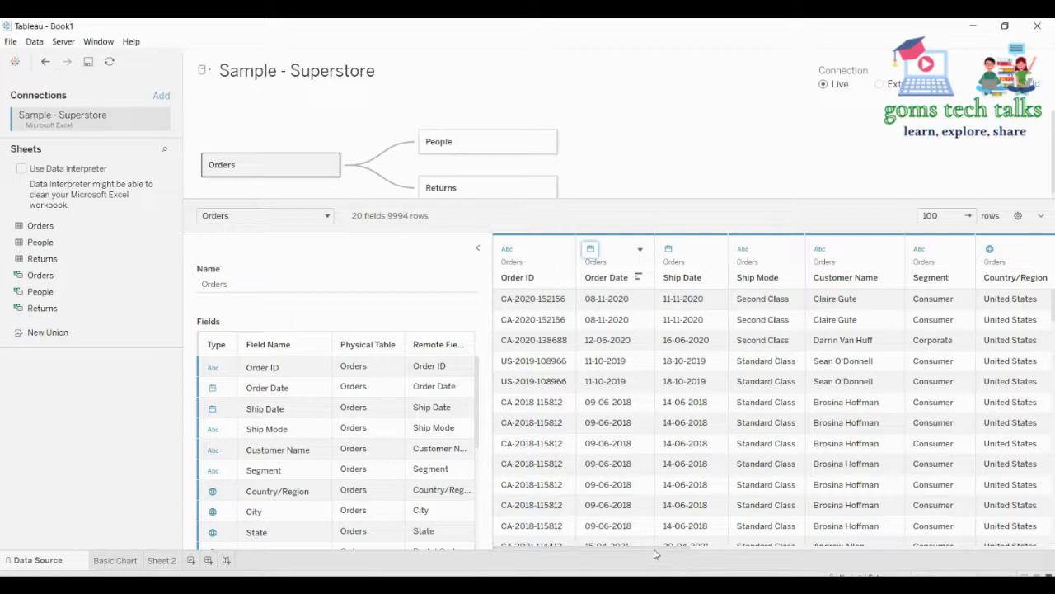
Examine the data type choices for the Profit, Discount and Quantity columns of the Orders table.
drag(655, 552, 856, 552)
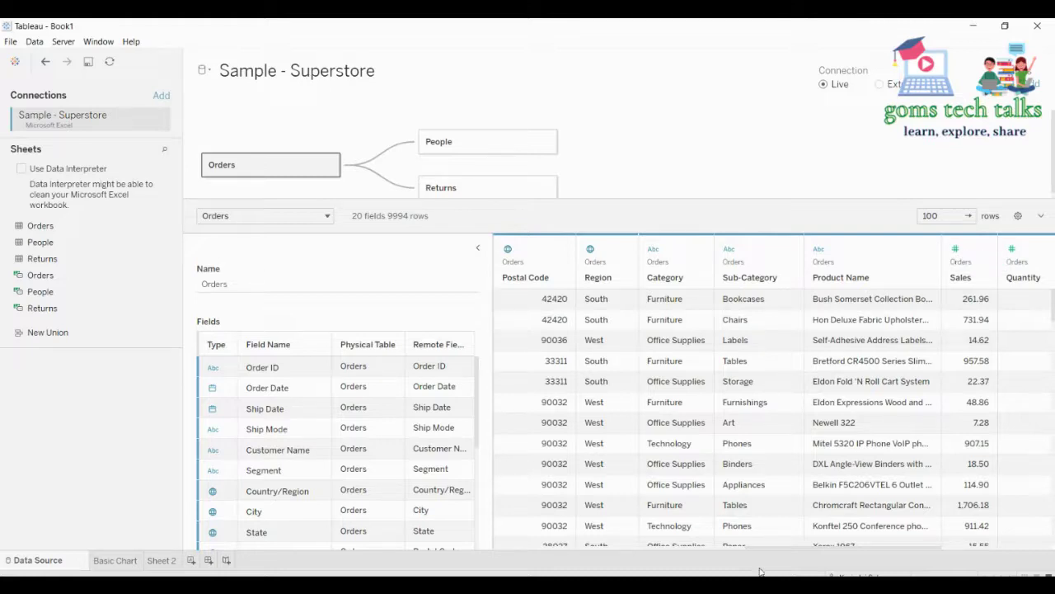
drag(780, 551, 921, 548)
click(841, 249)
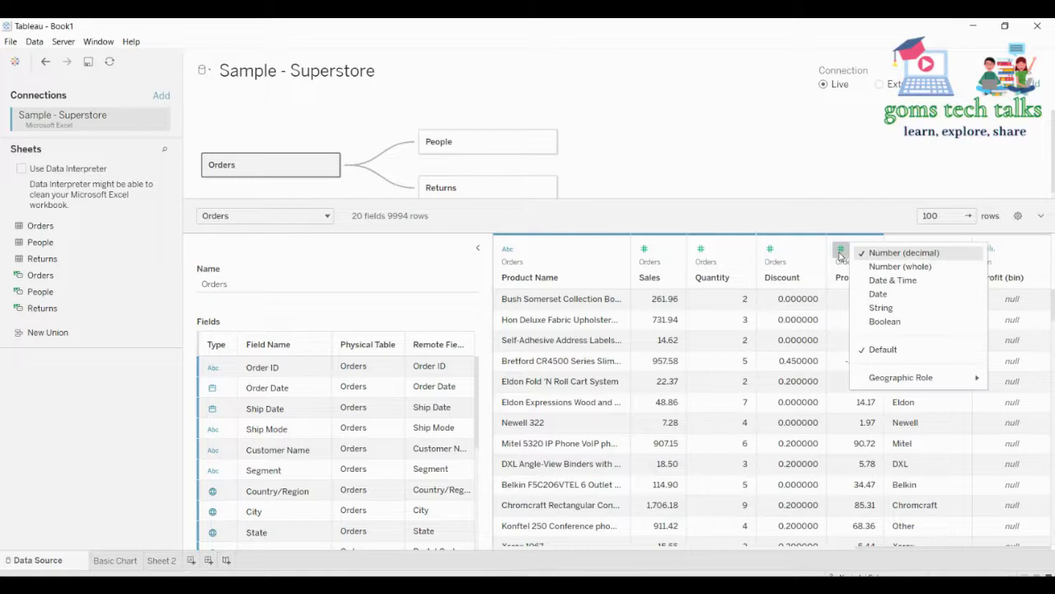
click(769, 250)
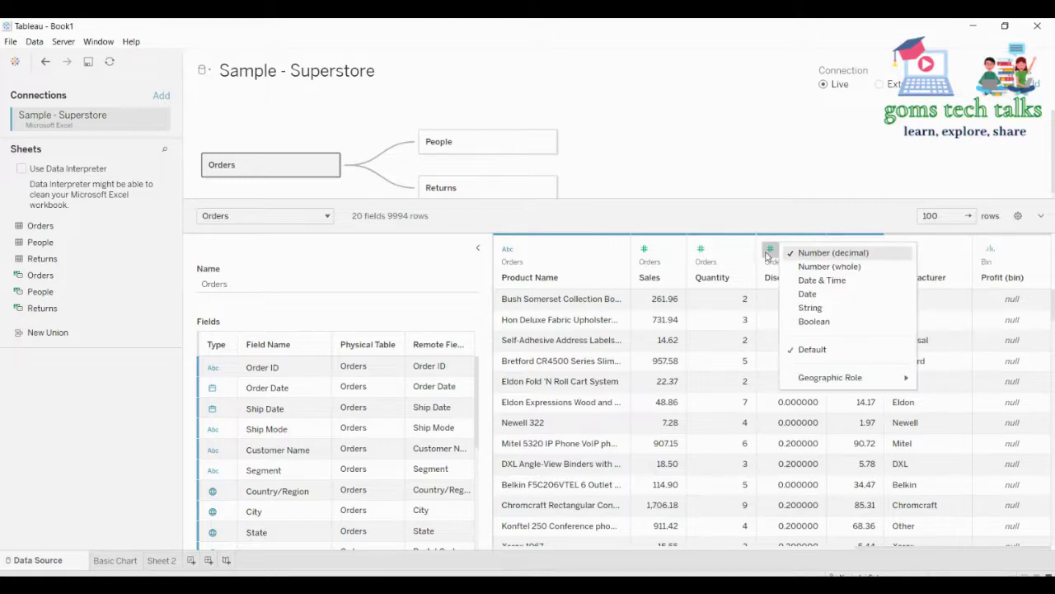
click(700, 250)
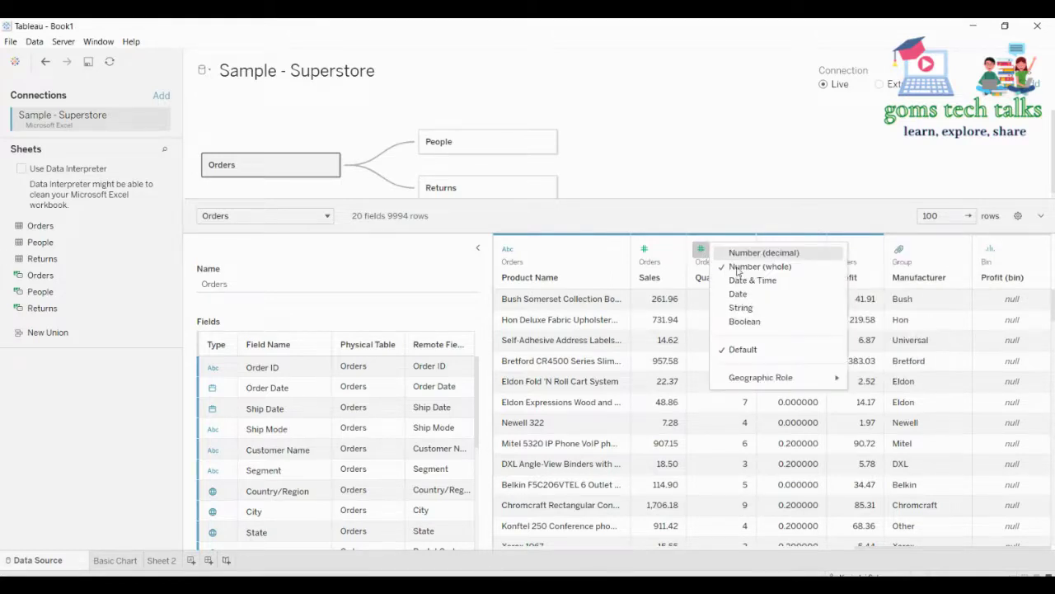
click(696, 312)
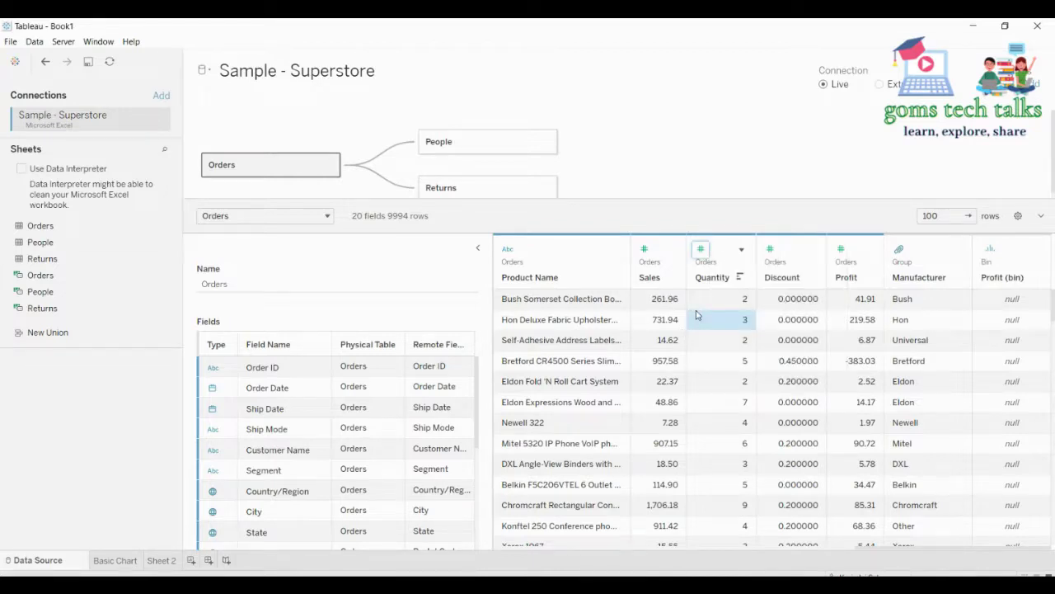
click(969, 548)
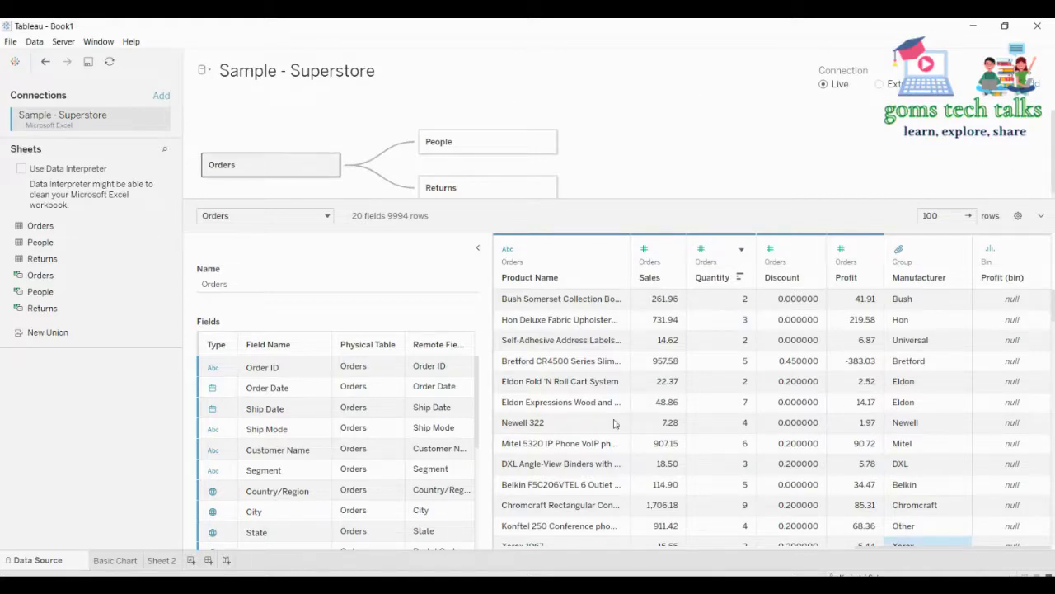
drag(891, 553, 528, 553)
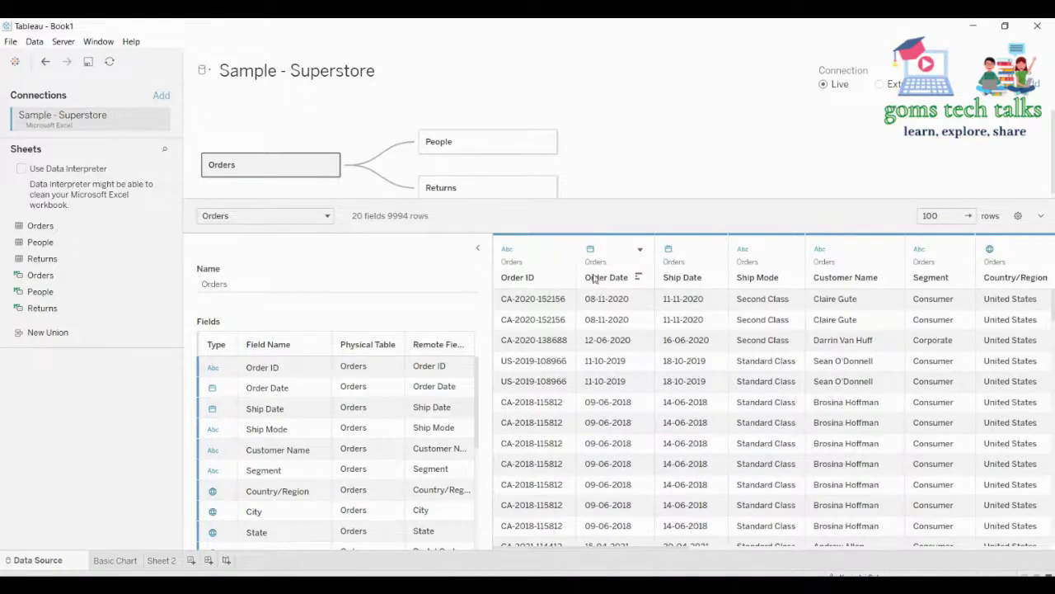
Rename the Order Date column of the Orders table as Date.
click(526, 279)
double_click(602, 278)
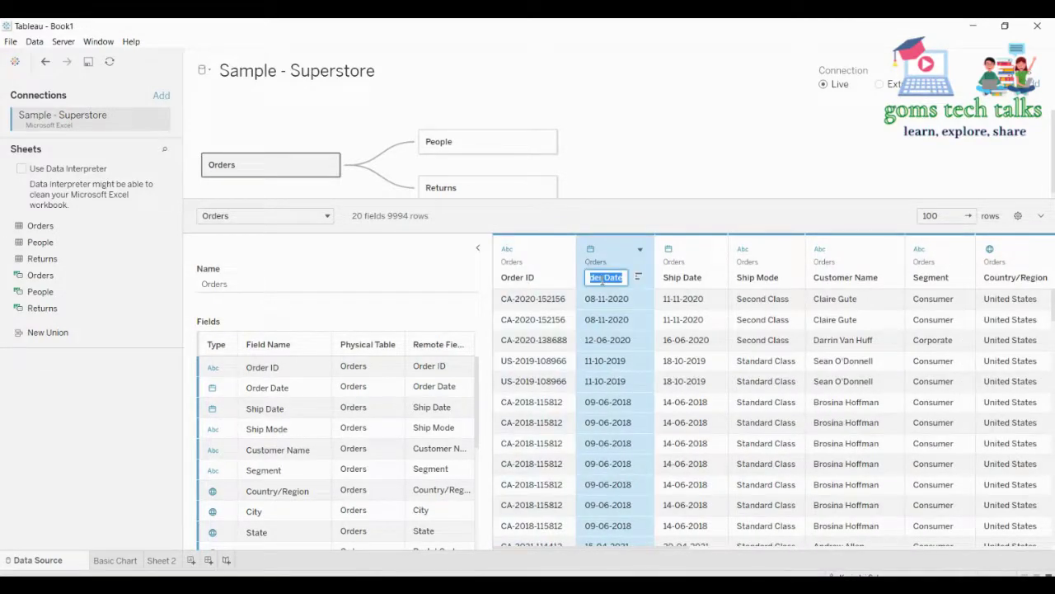
text(Date)
key(Return)
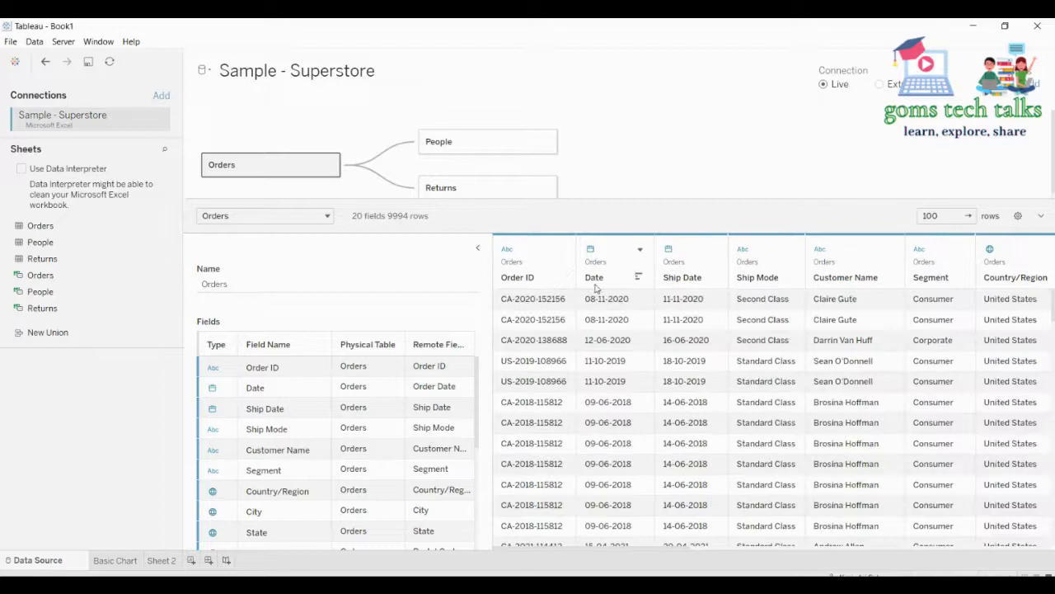
Rename the Date column of the Orders table back to Order Date.
click(639, 250)
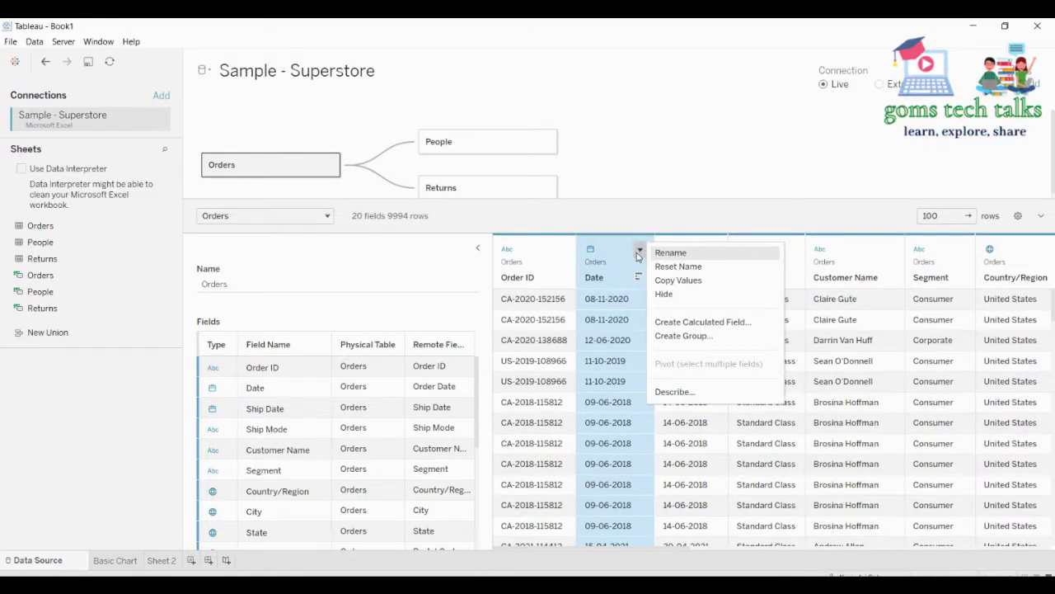
click(664, 253)
key(Home)
text(der)
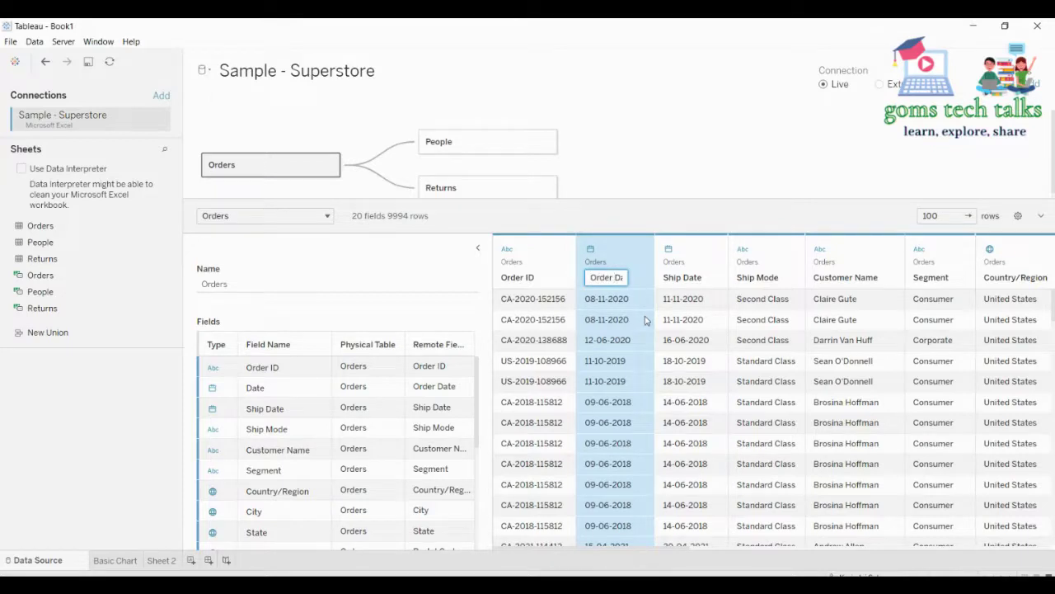
key(Return)
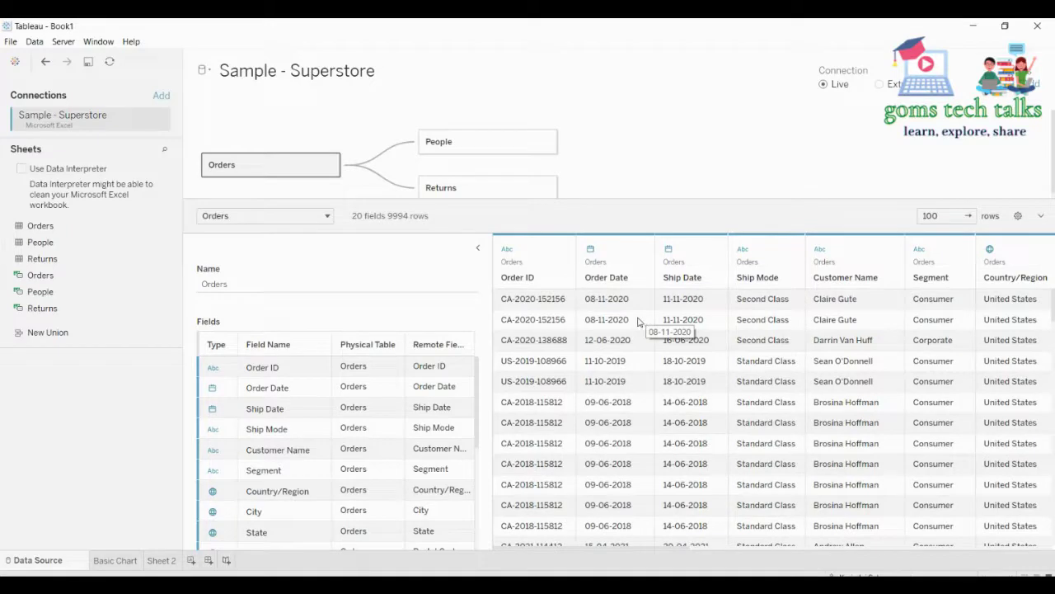
Examine the data preview's alias, hidden-field and sort options and look through the Orders table's field list.
click(1017, 217)
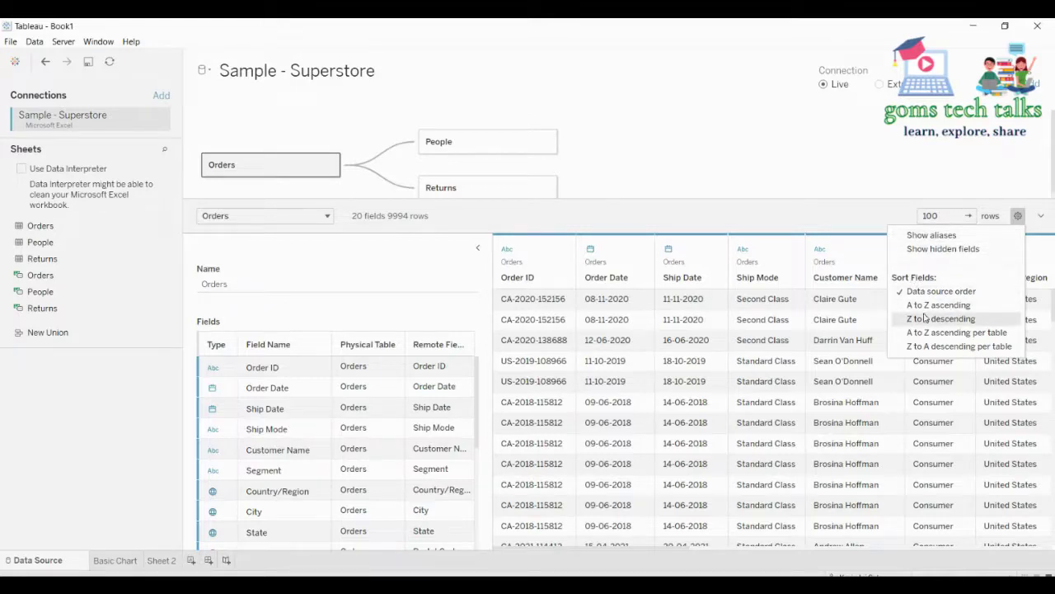
click(708, 215)
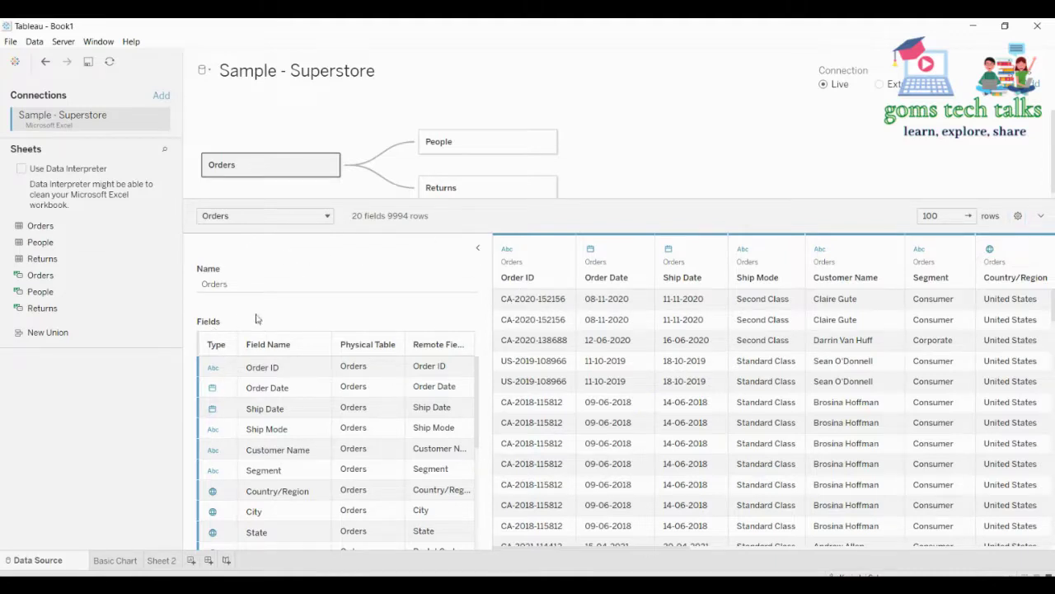
drag(479, 376, 469, 490)
drag(474, 526, 474, 352)
click(640, 240)
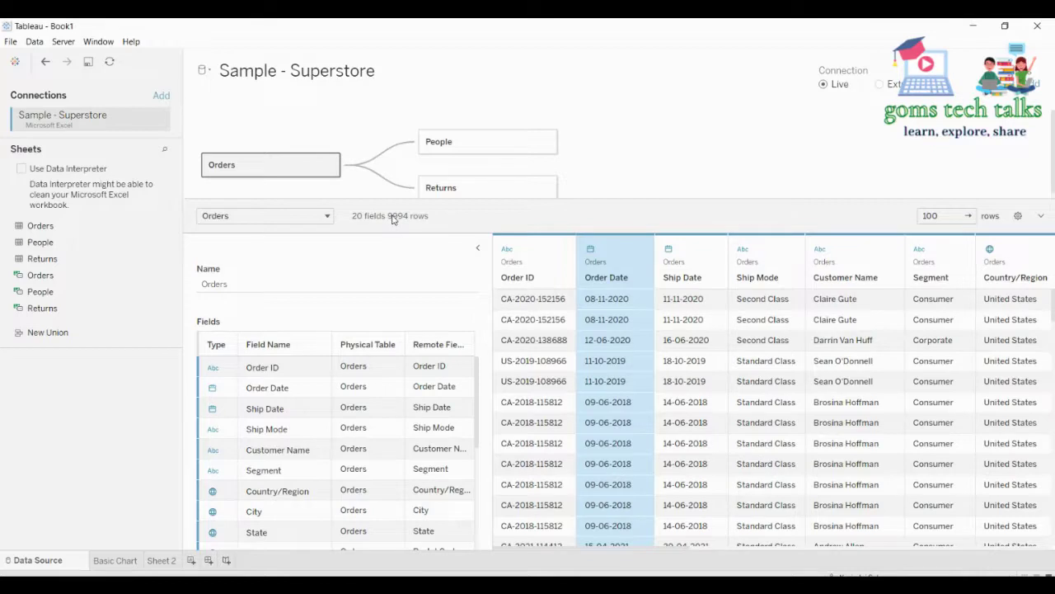
Try the Extract connection mode for Sample - Superstore and return the connection to Live.
drag(513, 200, 503, 260)
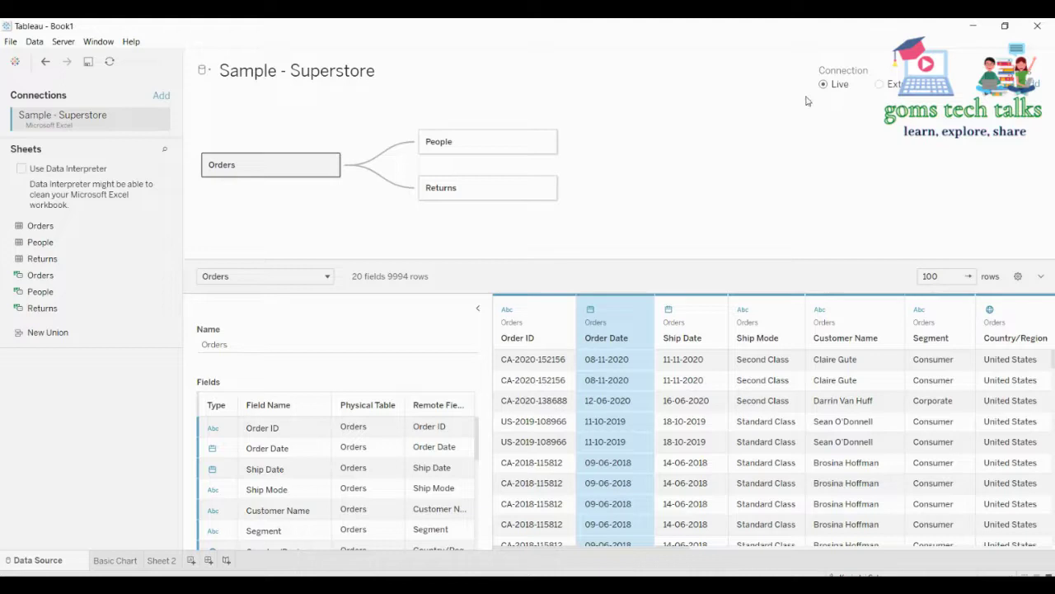
click(879, 84)
click(818, 85)
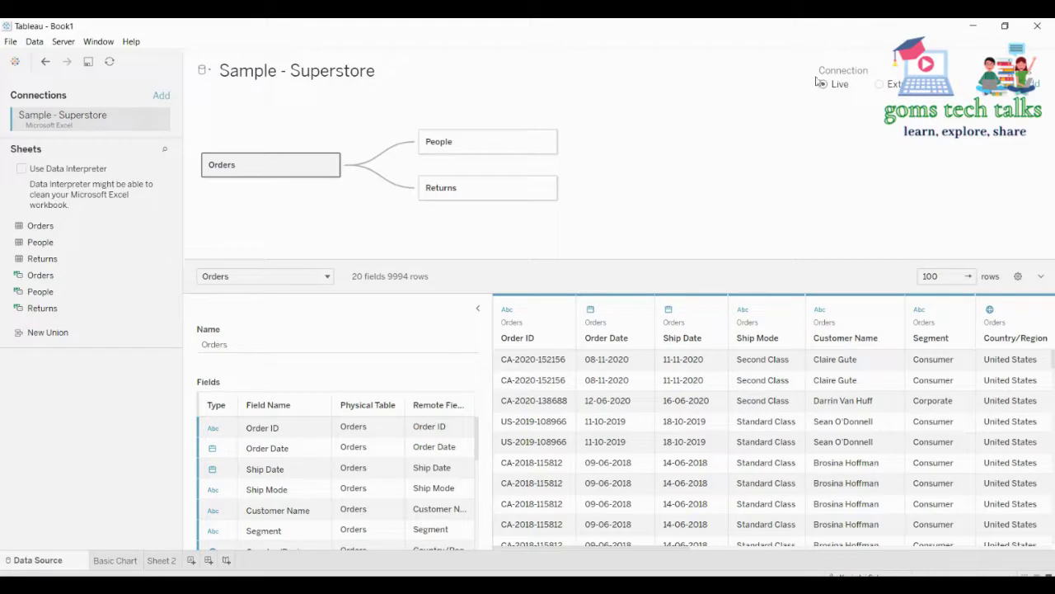
click(882, 85)
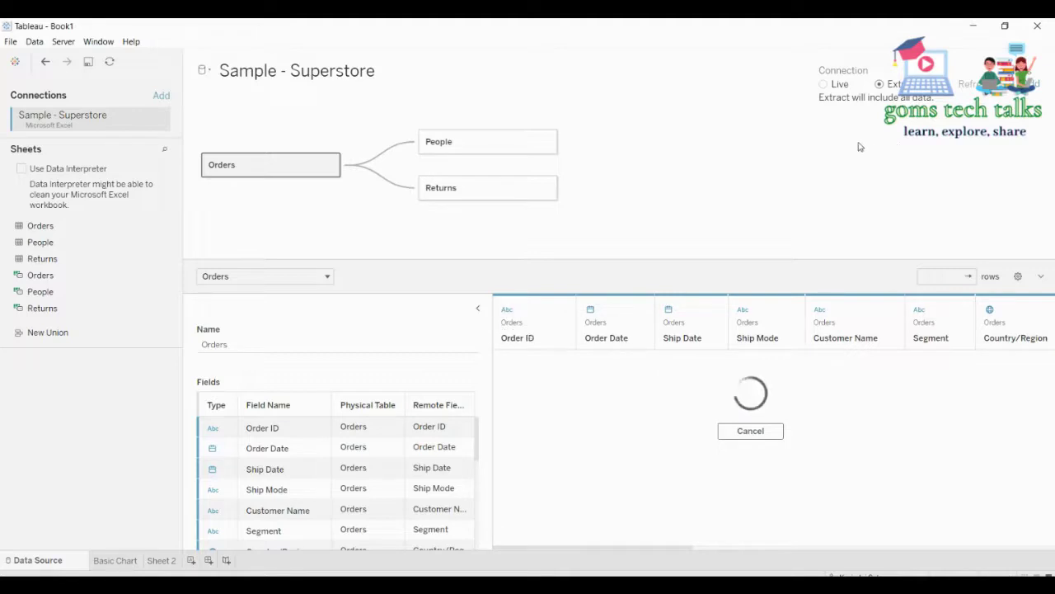
click(824, 84)
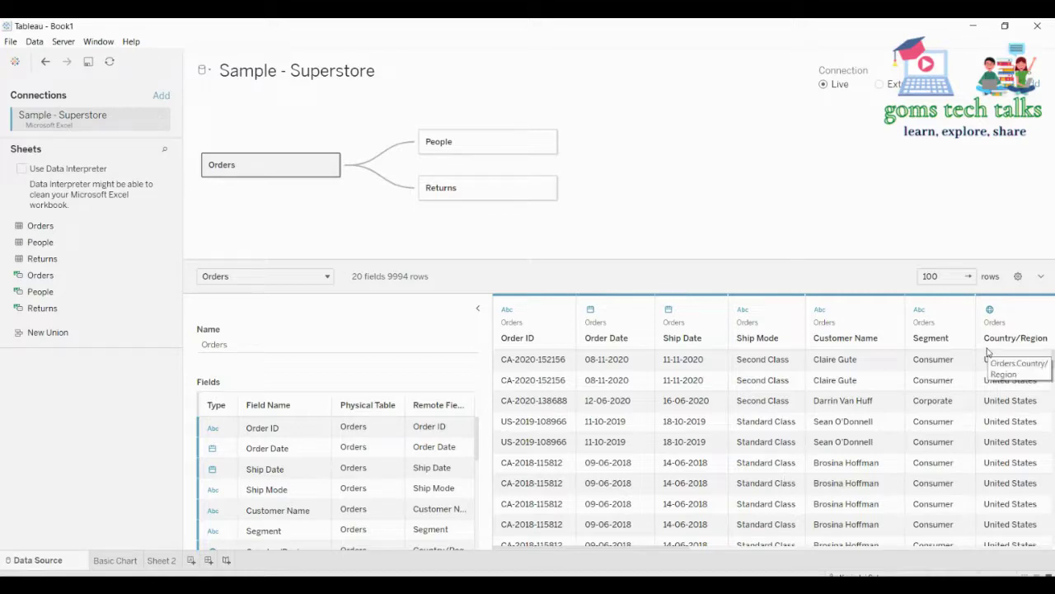
Look through further rows of the Orders table in the data preview.
click(611, 363)
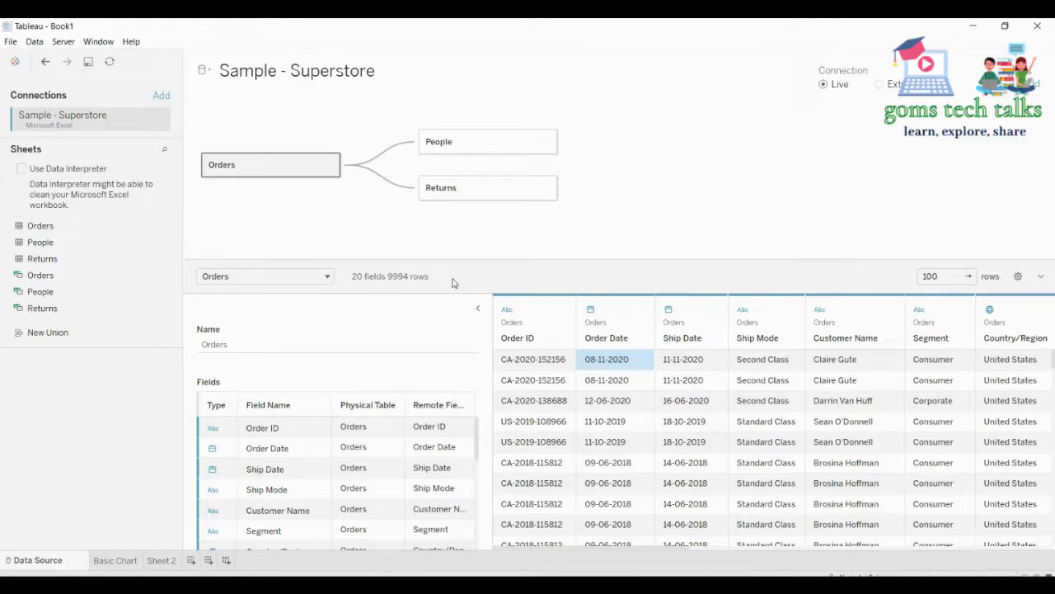
scroll(833, 432, down, 10)
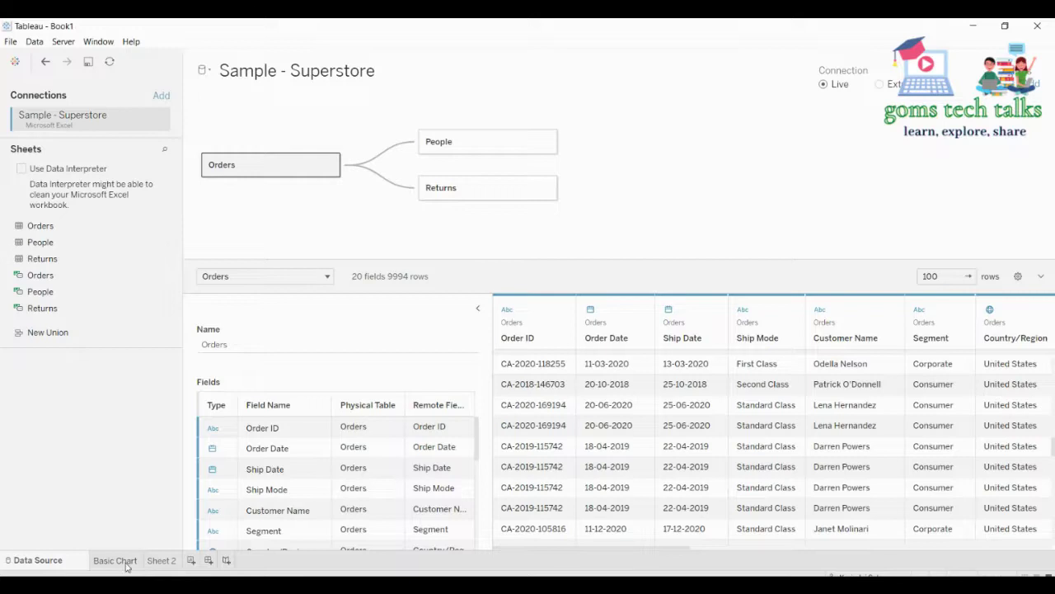
View the Basic Chart and Sheet 2 worksheets alternately, ending on Sheet 2.
mouse_move(127, 567)
click(116, 564)
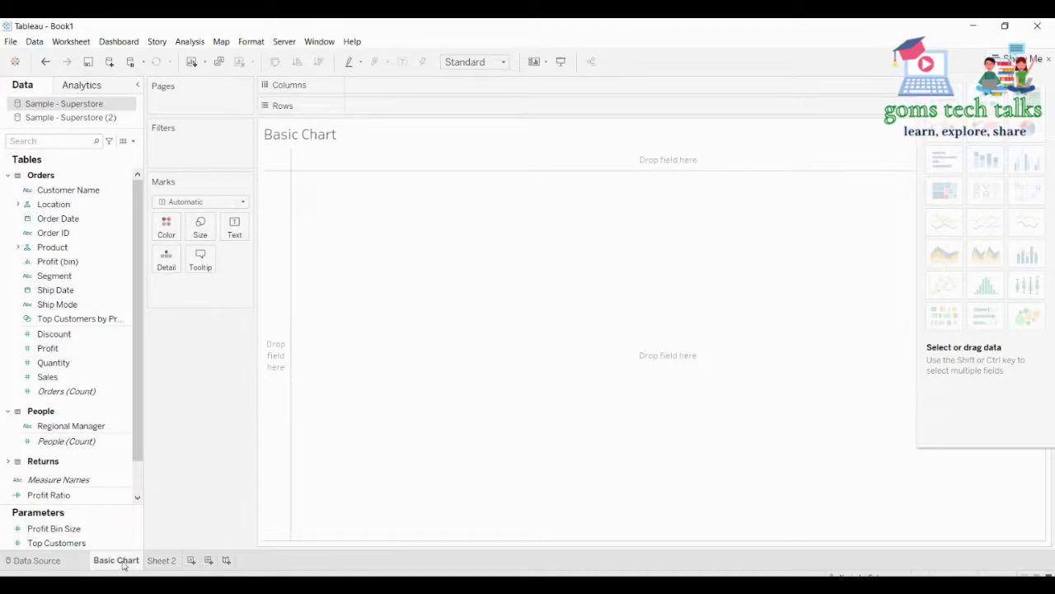
mouse_move(174, 565)
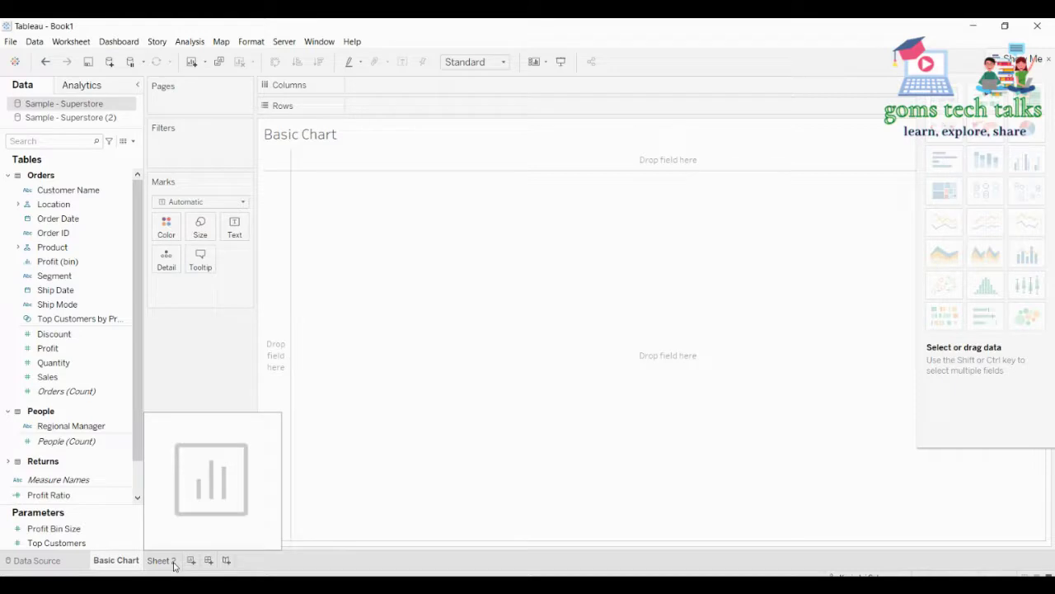
click(174, 566)
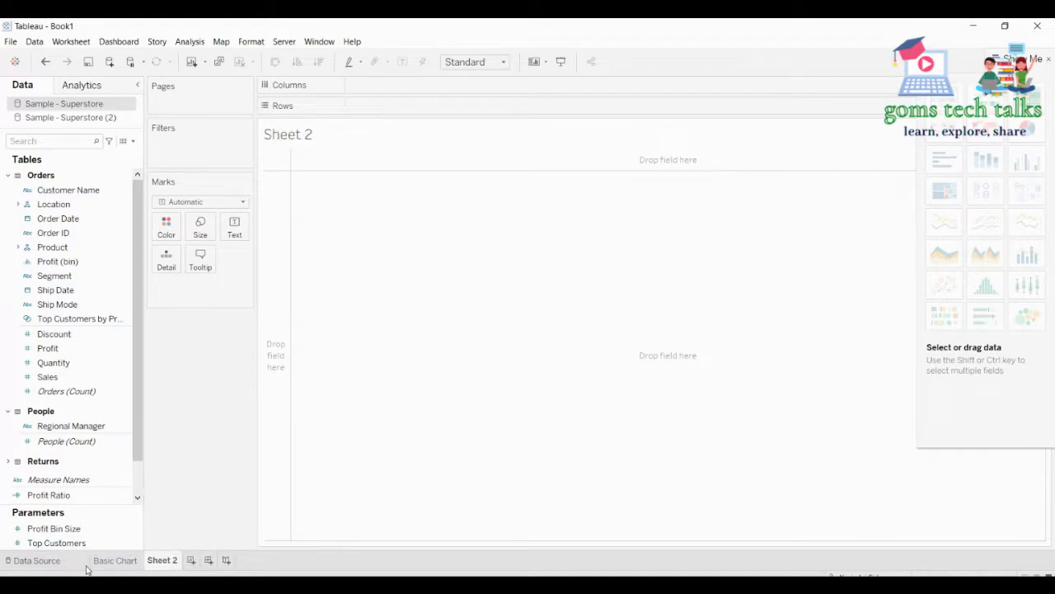
click(119, 563)
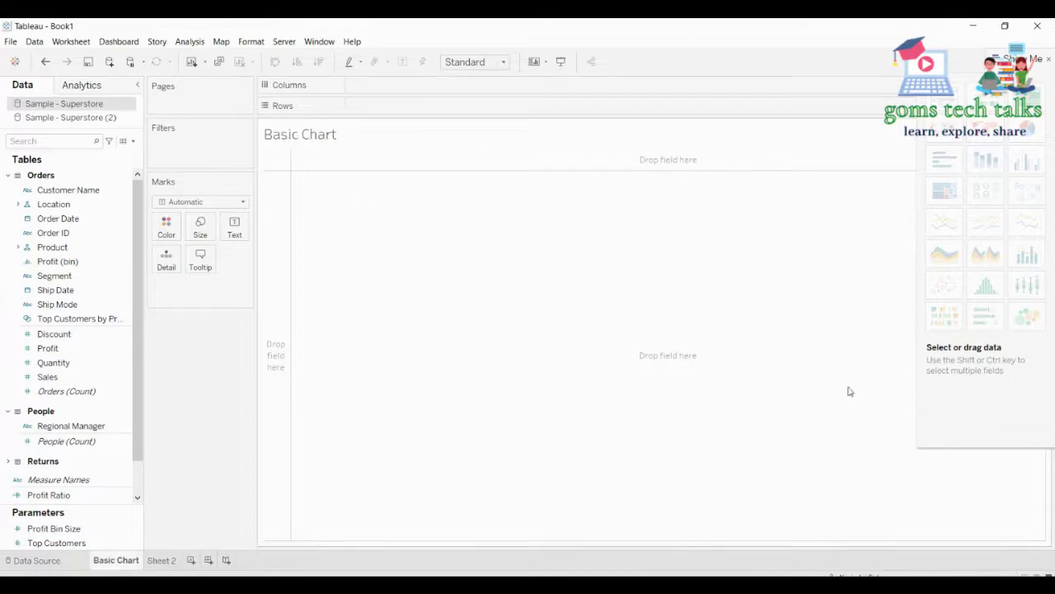
click(165, 563)
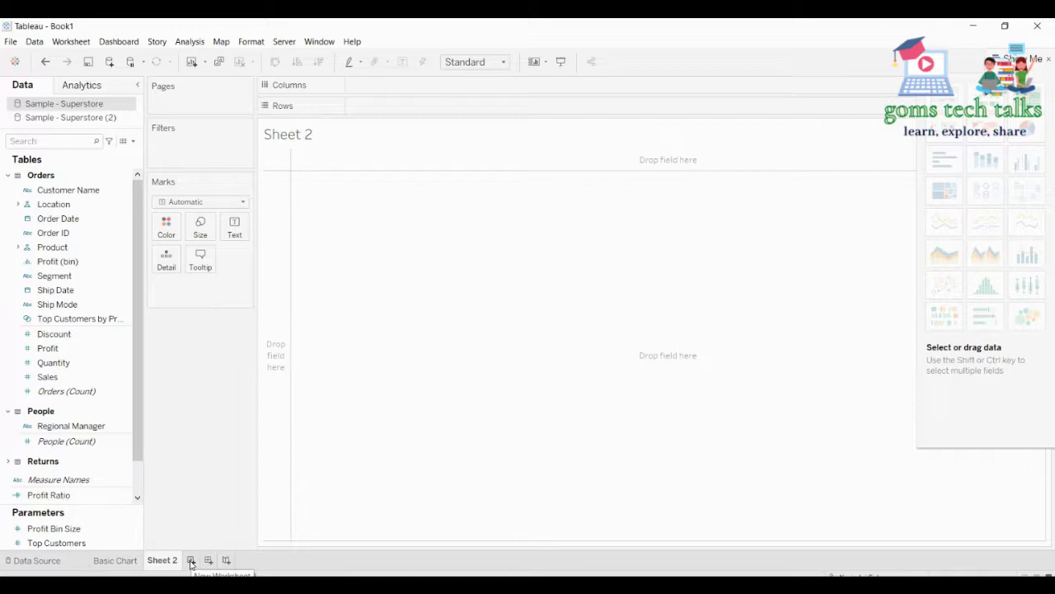
Add a new worksheet after Sheet 2 and another new worksheet directly after Basic Chart.
click(190, 561)
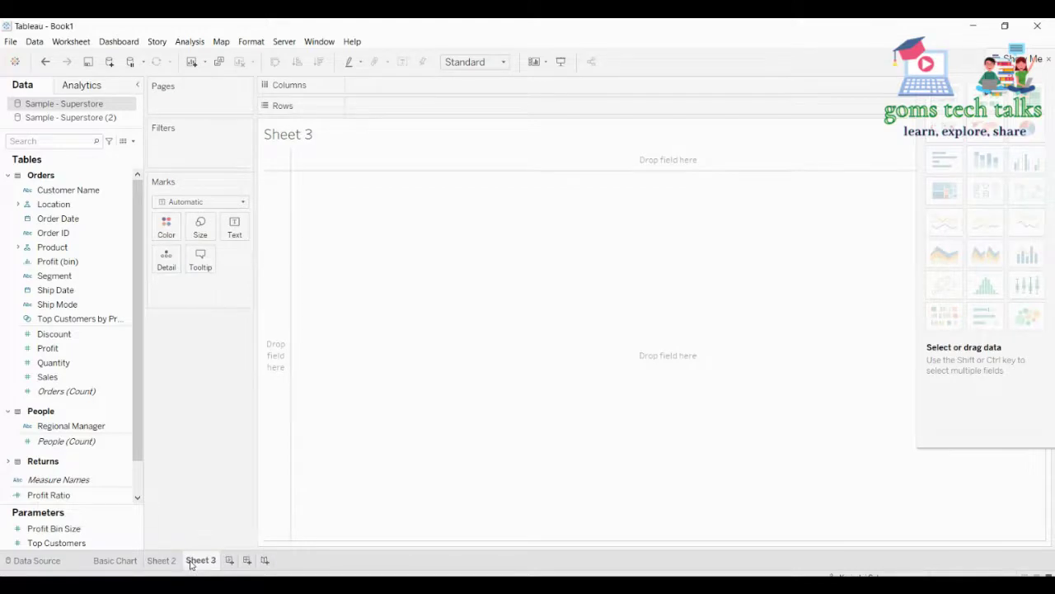
right_click(114, 564)
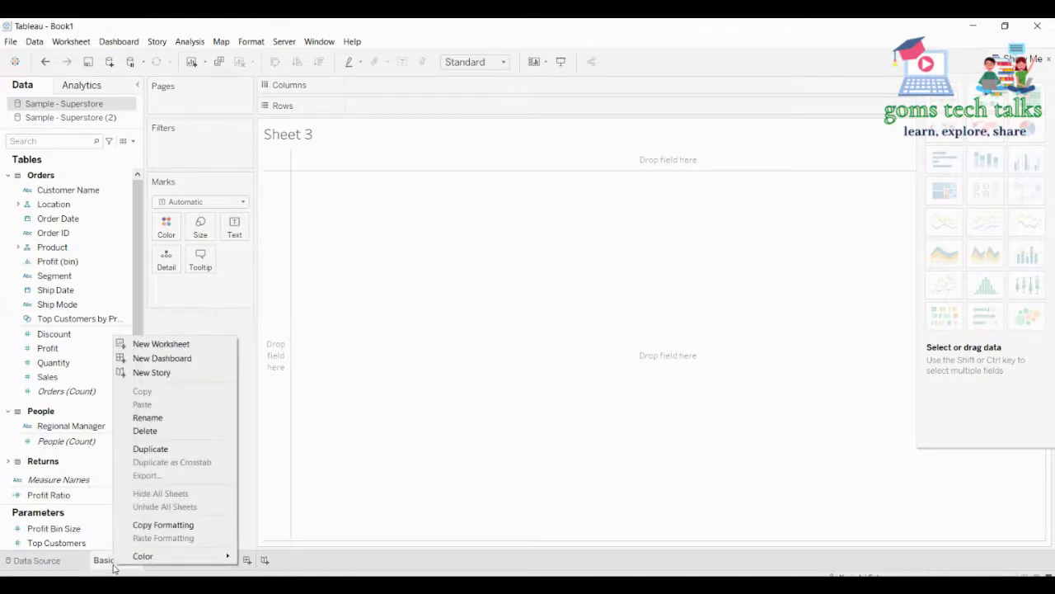
click(190, 347)
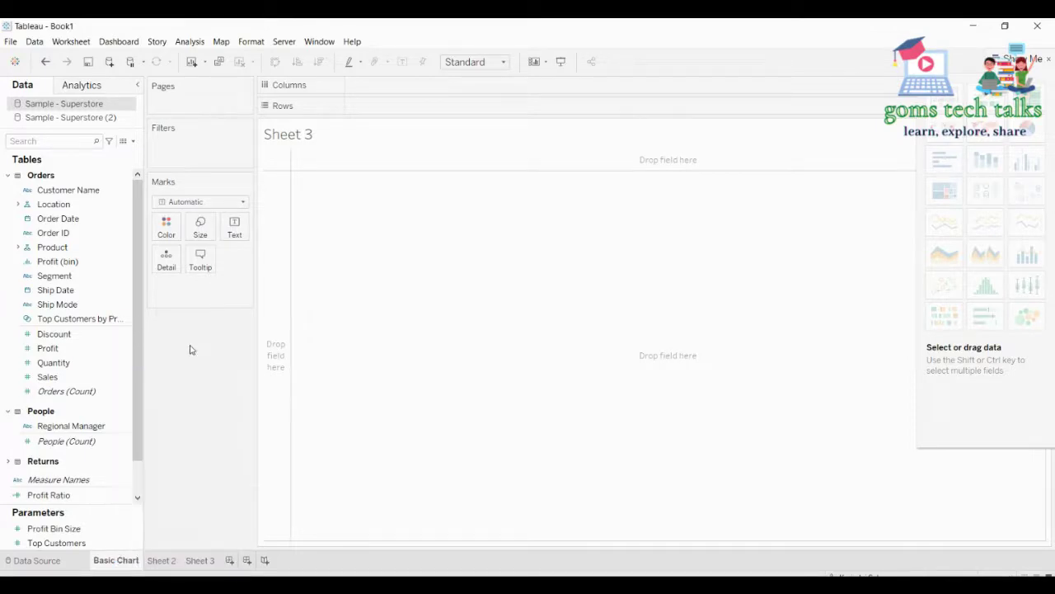
Open the Basic Chart worksheet's name for editing and keep the name Basic Chart.
right_click(130, 560)
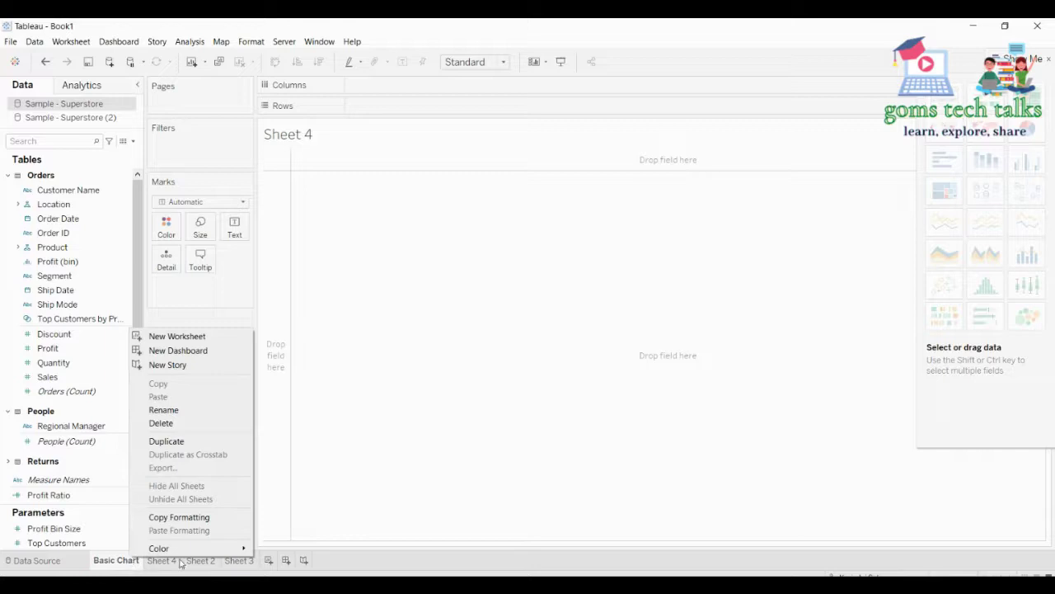
click(181, 409)
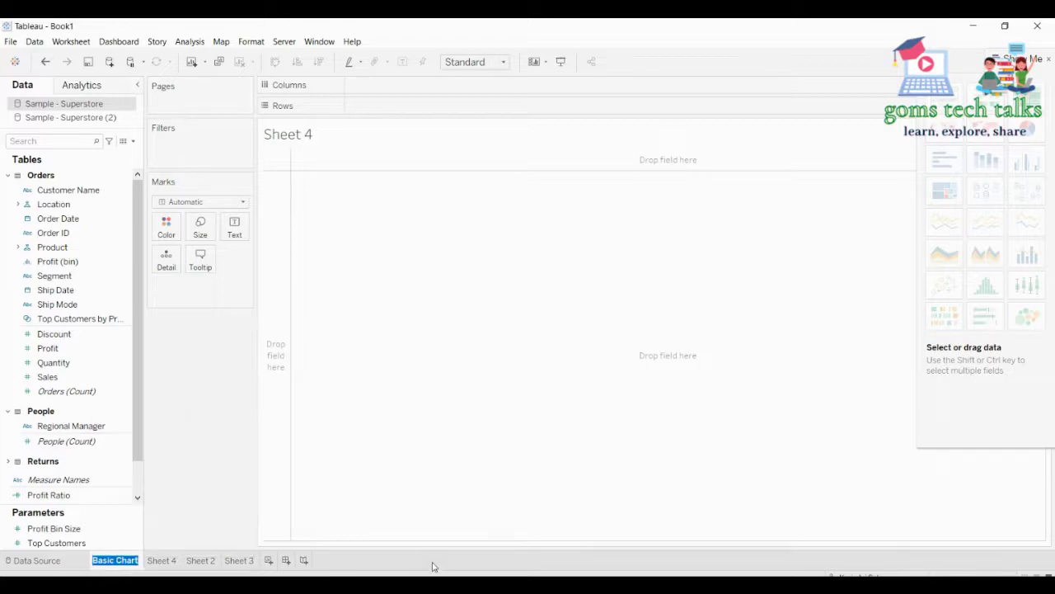
key(End)
key(Return)
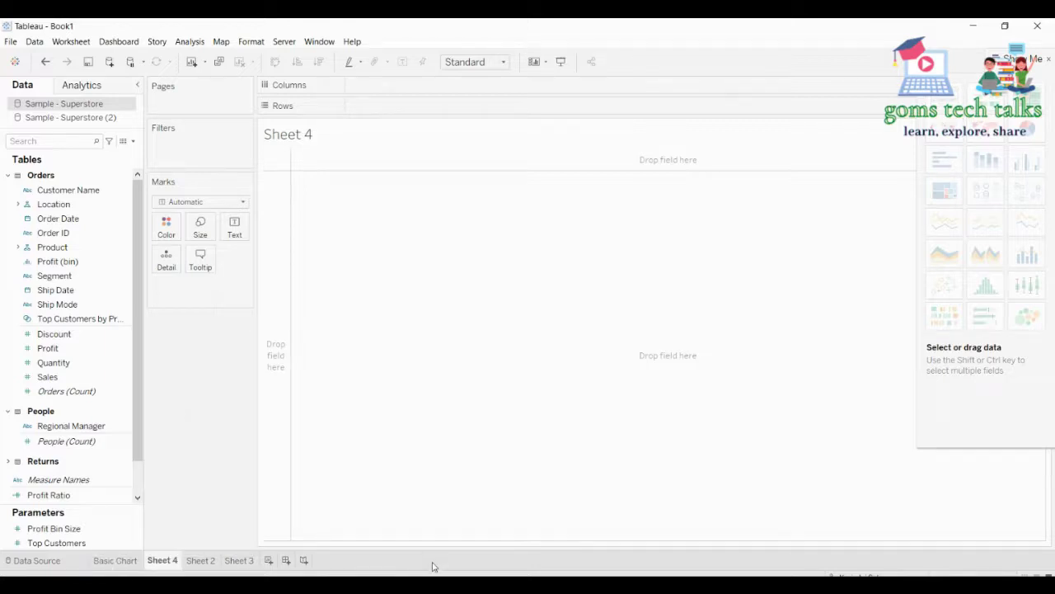
Colour the Basic Chart worksheet's tab brown and compare it with the other sheets, ending on Sheet 4.
right_click(124, 563)
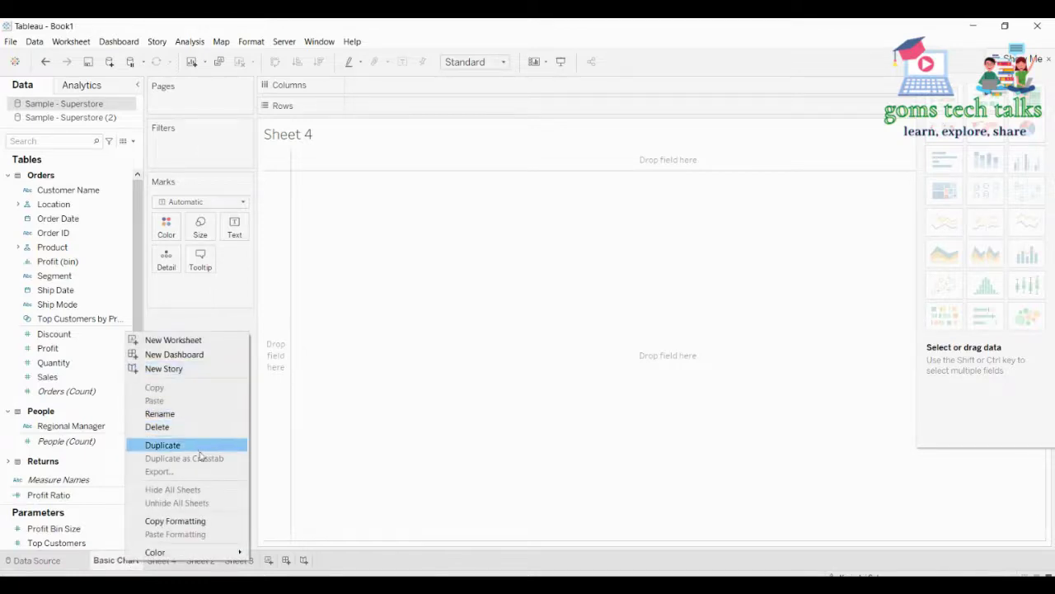
mouse_move(165, 551)
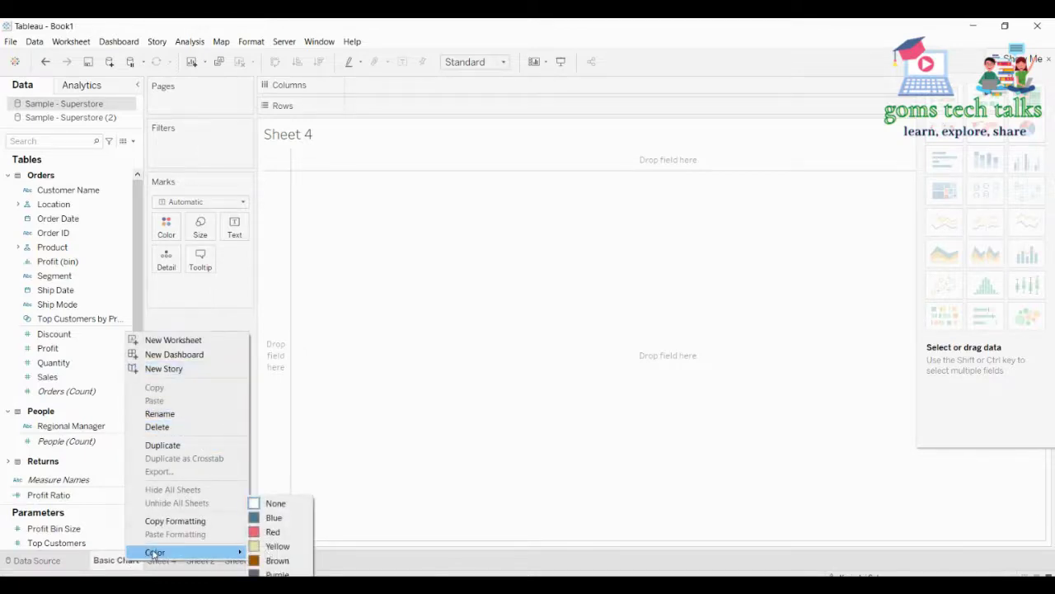
click(277, 544)
click(200, 559)
click(120, 563)
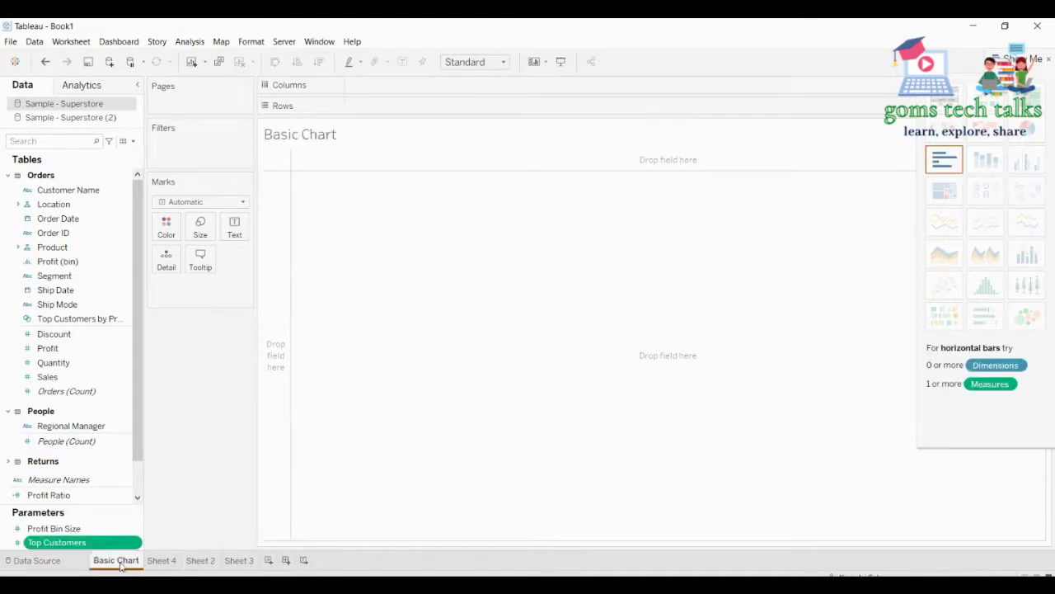
click(163, 562)
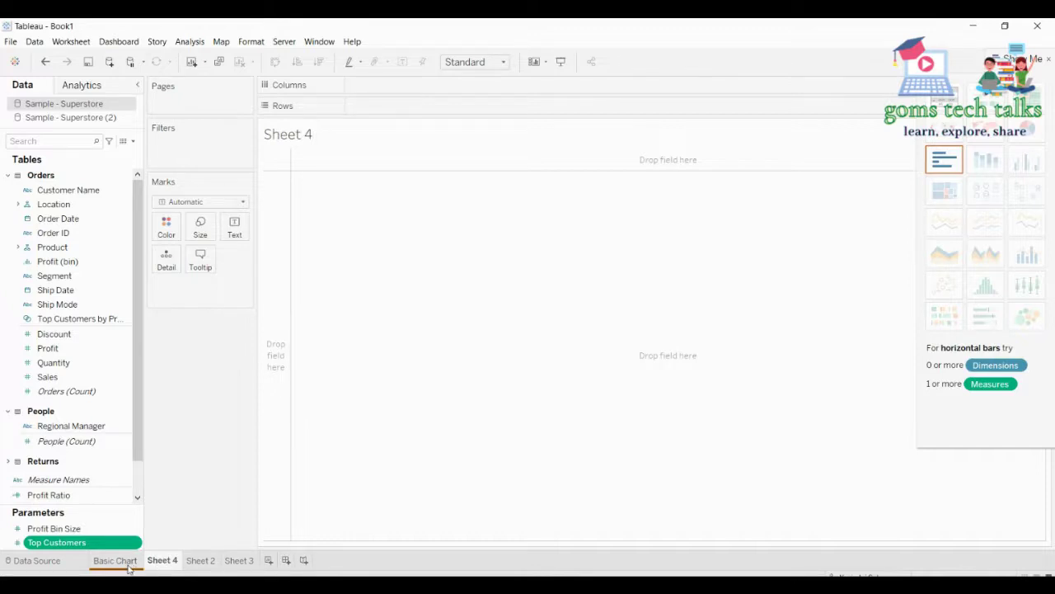
mouse_move(129, 566)
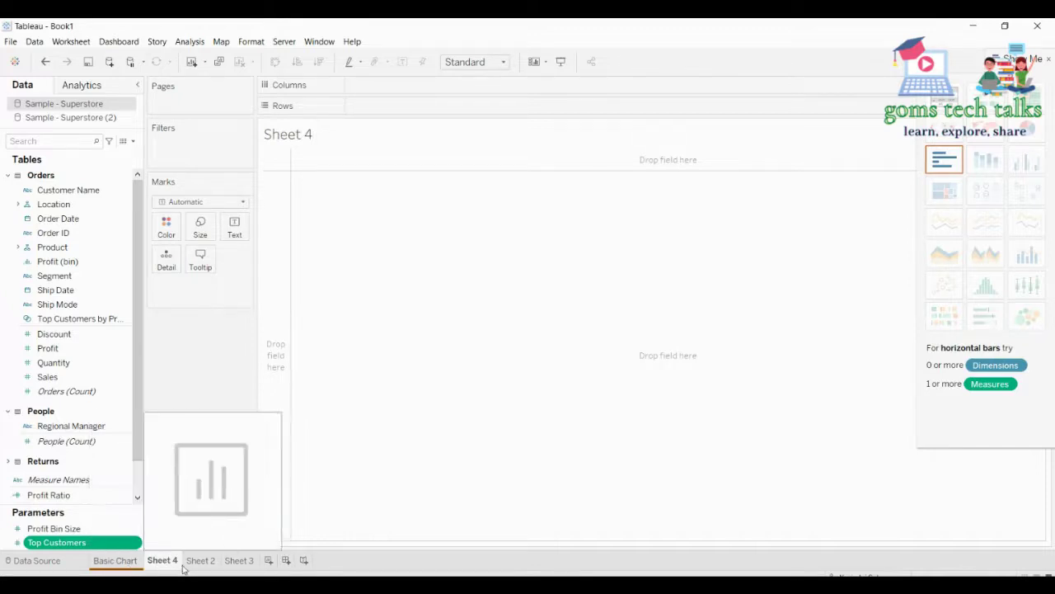